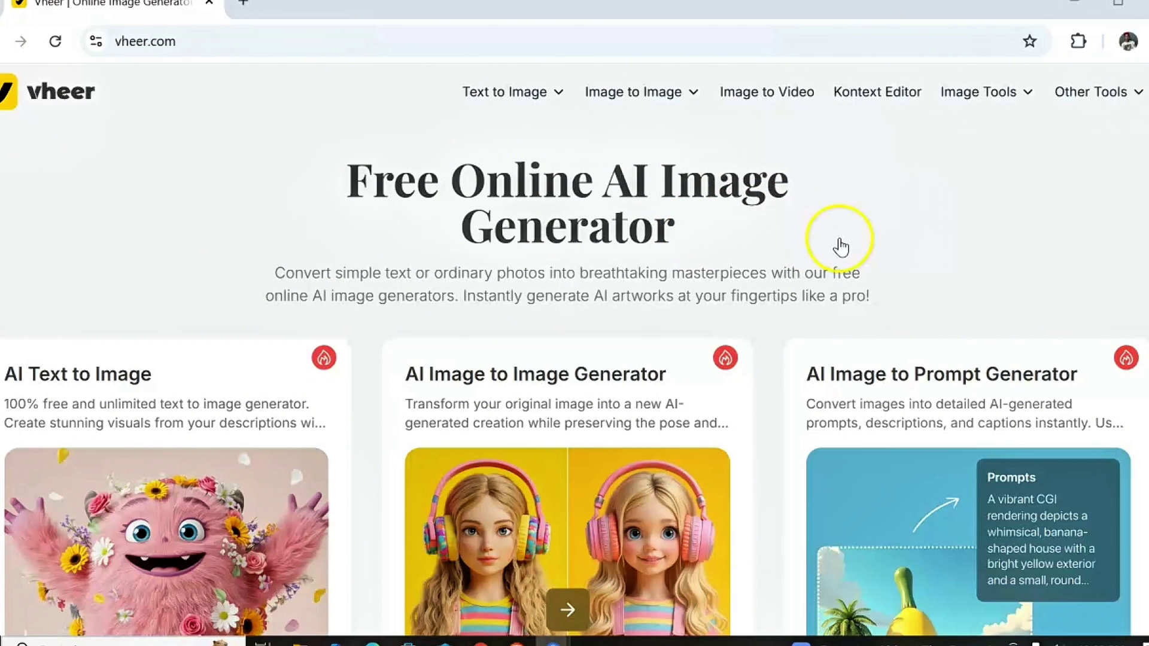
Step: Look through the homepage's AI tool cards and its sections on anime portraits, headshots, tattoos and text-to-image generation
scroll(110, 313, "down", 10)
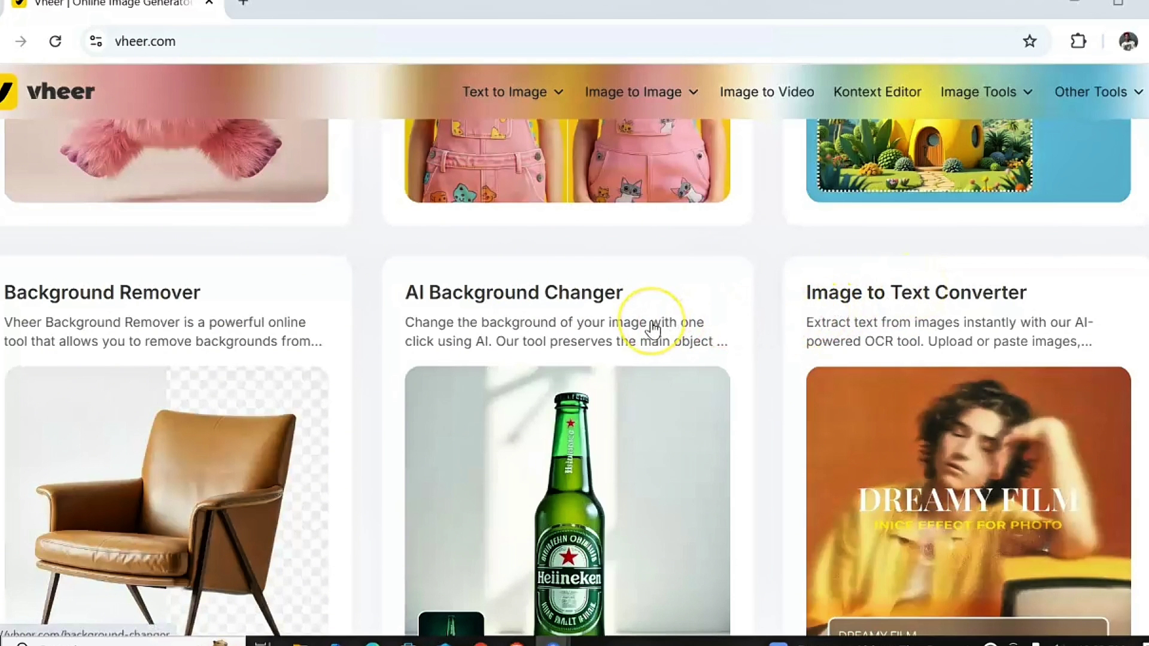
scroll(652, 328, "down", 5)
scroll(652, 328, "down", 5)
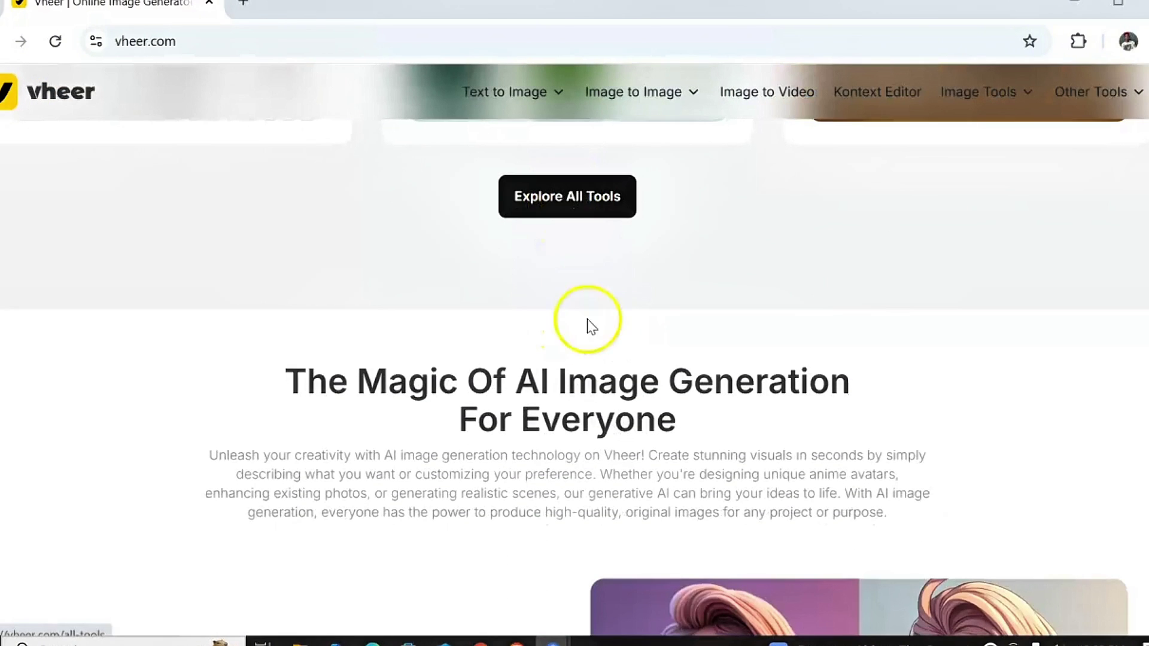
scroll(586, 335, "down", 3)
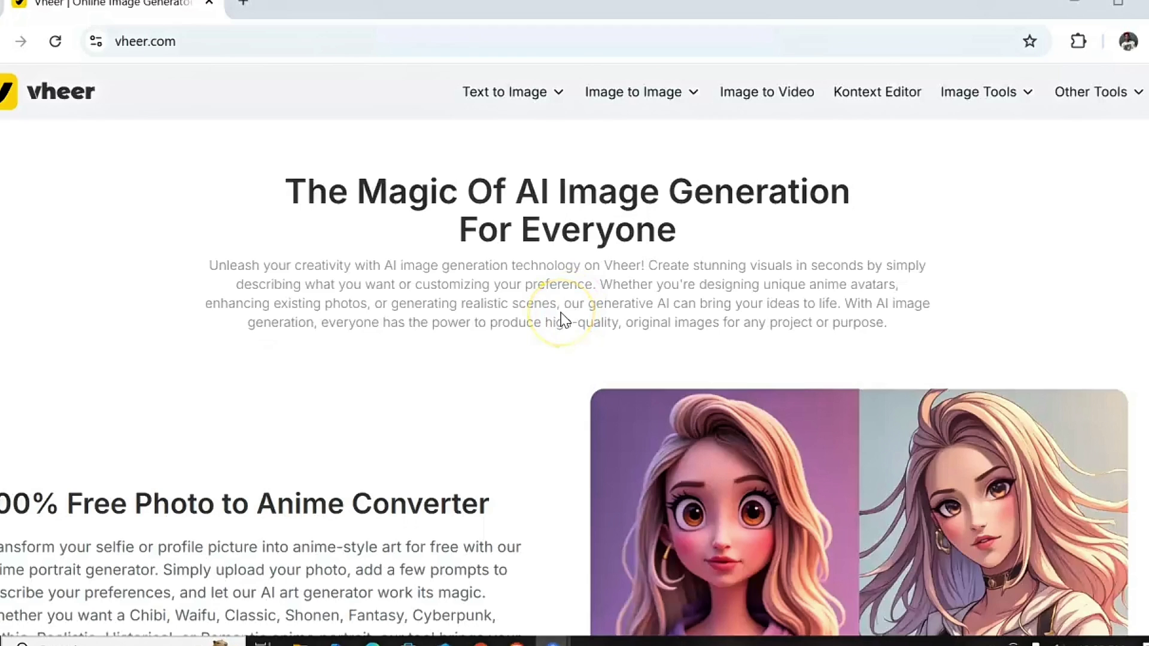
left_click(536, 375)
scroll(367, 415, "down", 3)
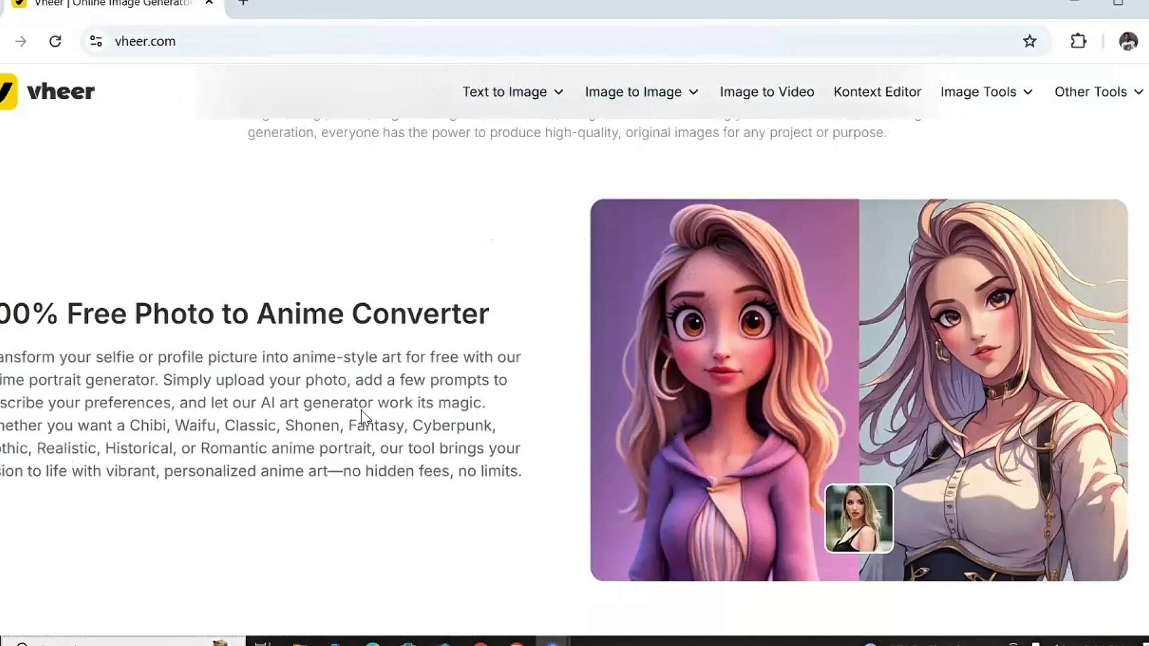
scroll(362, 404, "down", 5)
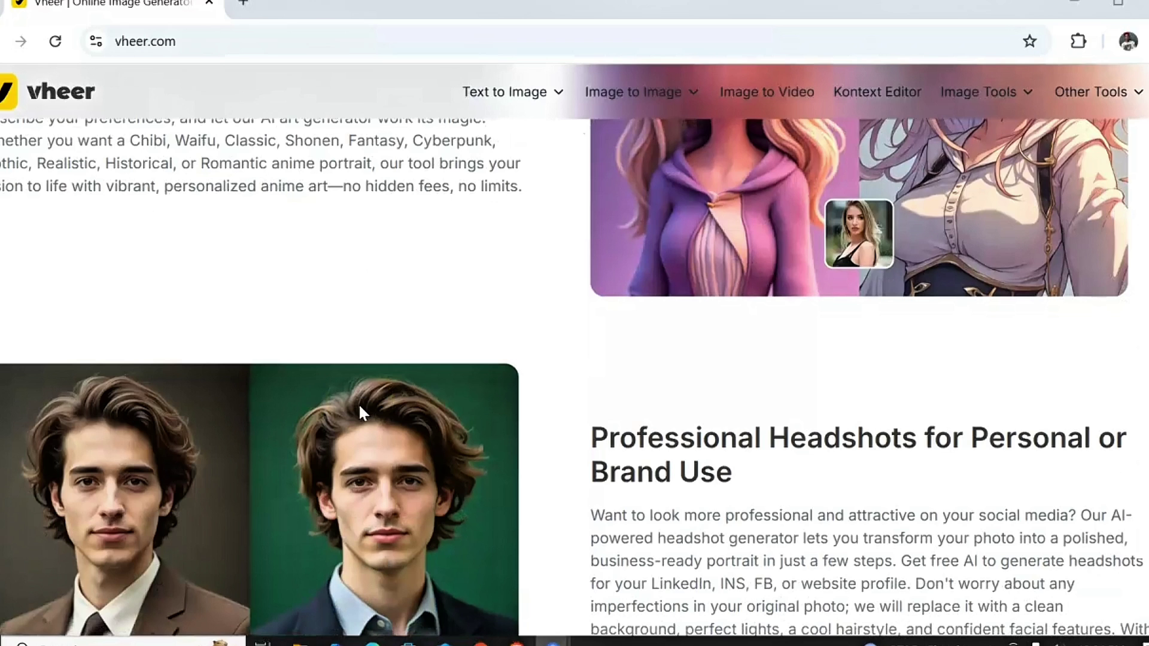
scroll(359, 407, "down", 3)
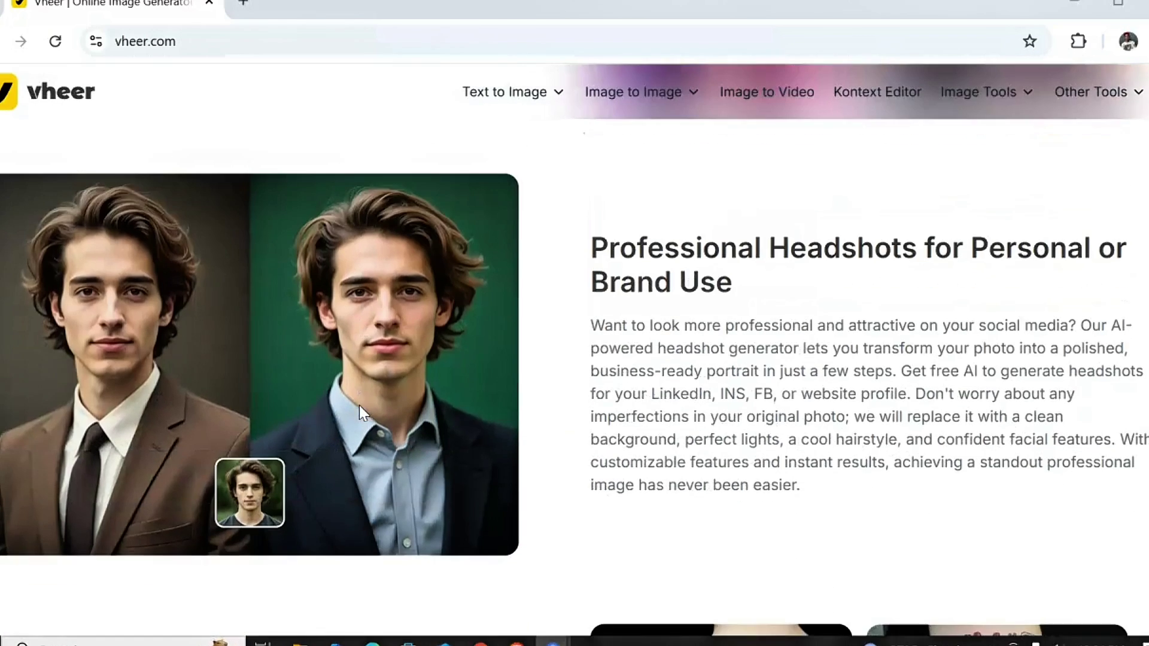
scroll(360, 407, "down", 2)
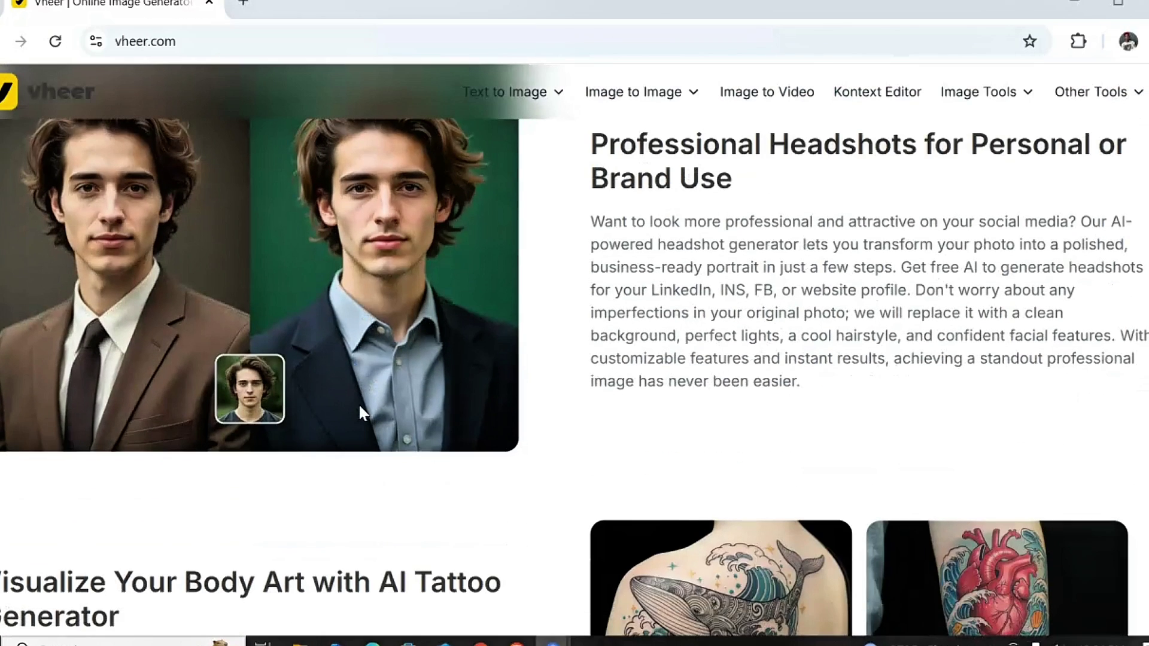
scroll(359, 404, "down", 8)
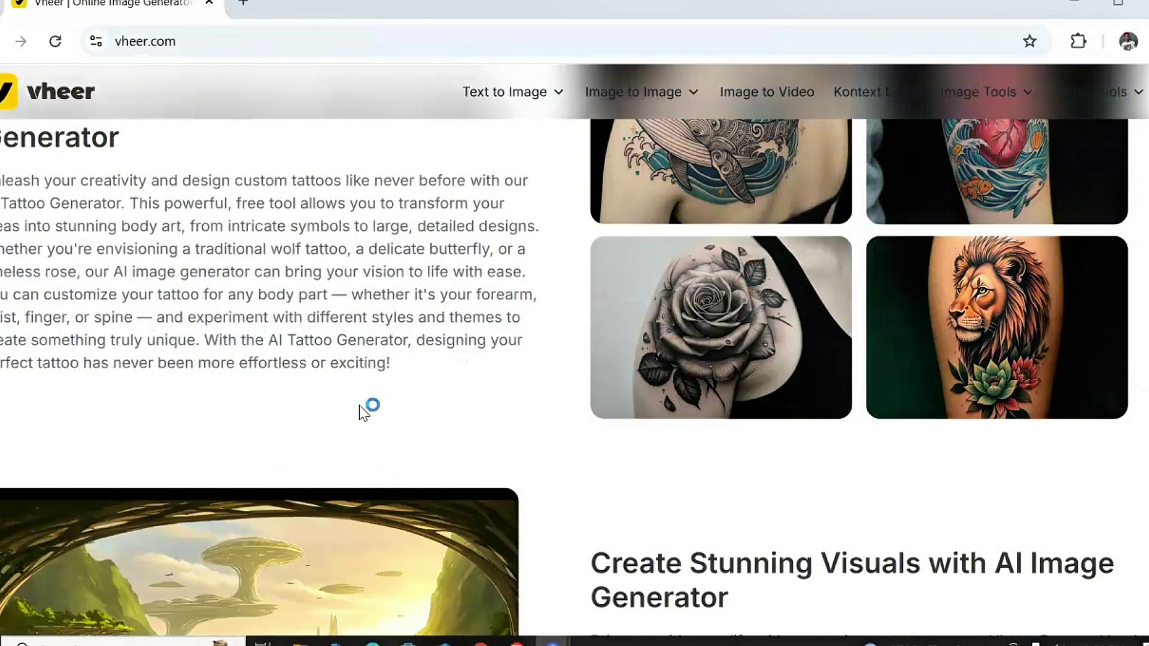
scroll(359, 405, "down", 7)
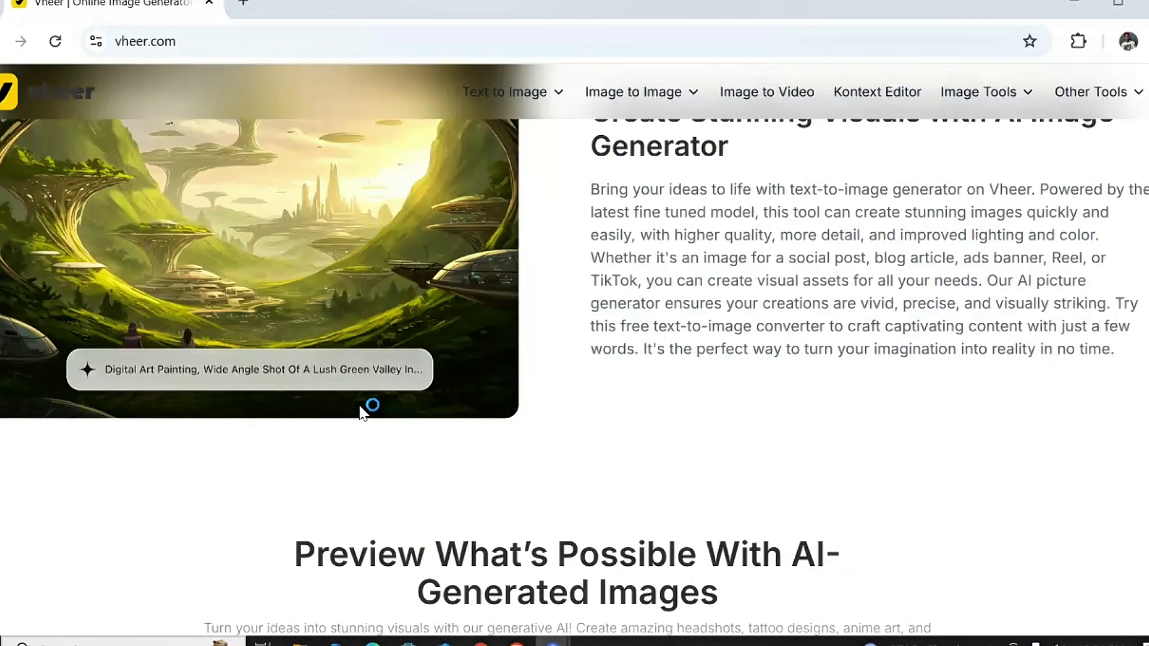
left_click(356, 419)
Step: Browse the AI-generated image preview gallery, viewing the Tattoo Design, Product Photo and Wallpaper examples
scroll(389, 392, "down", 9)
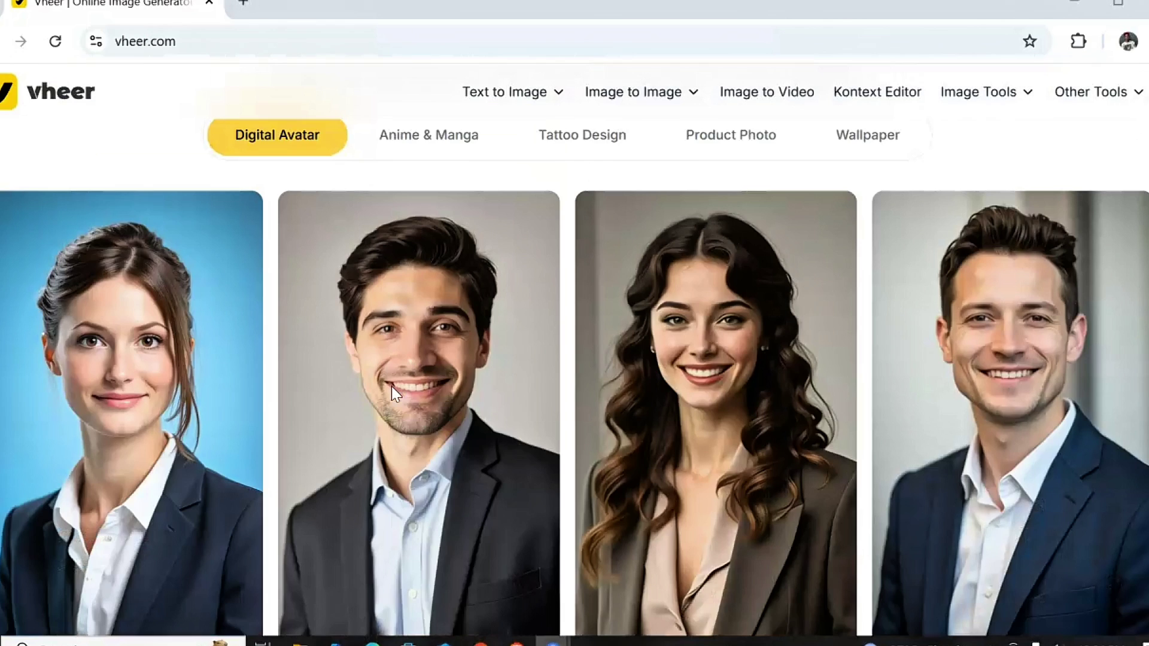
left_click(400, 389)
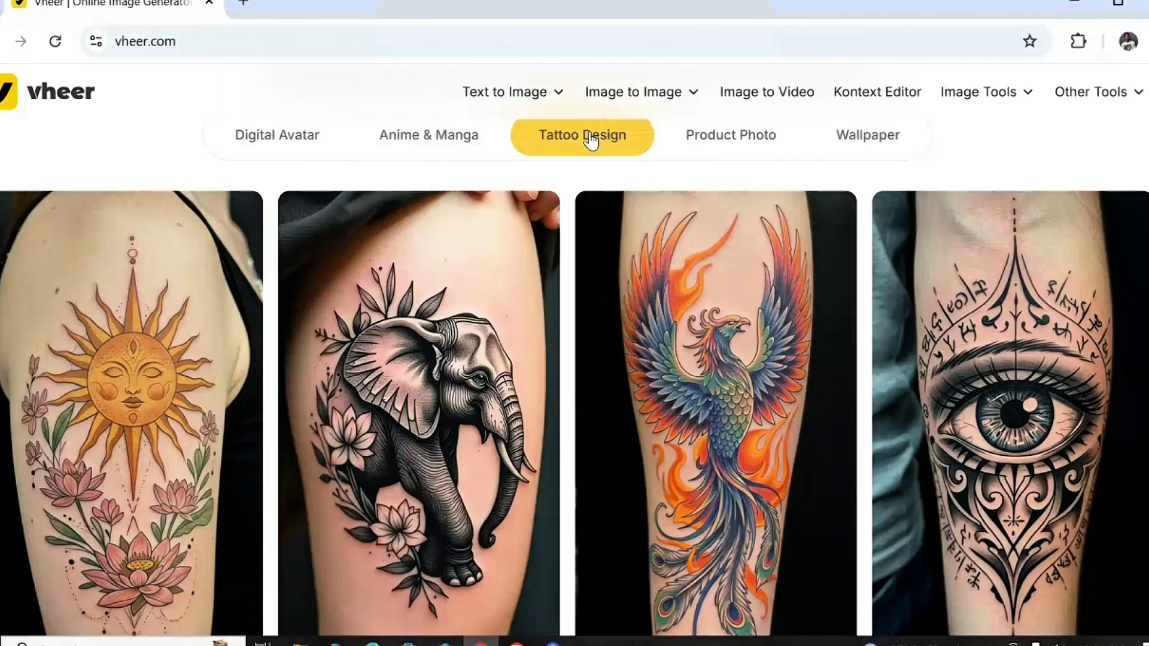
left_click(722, 138)
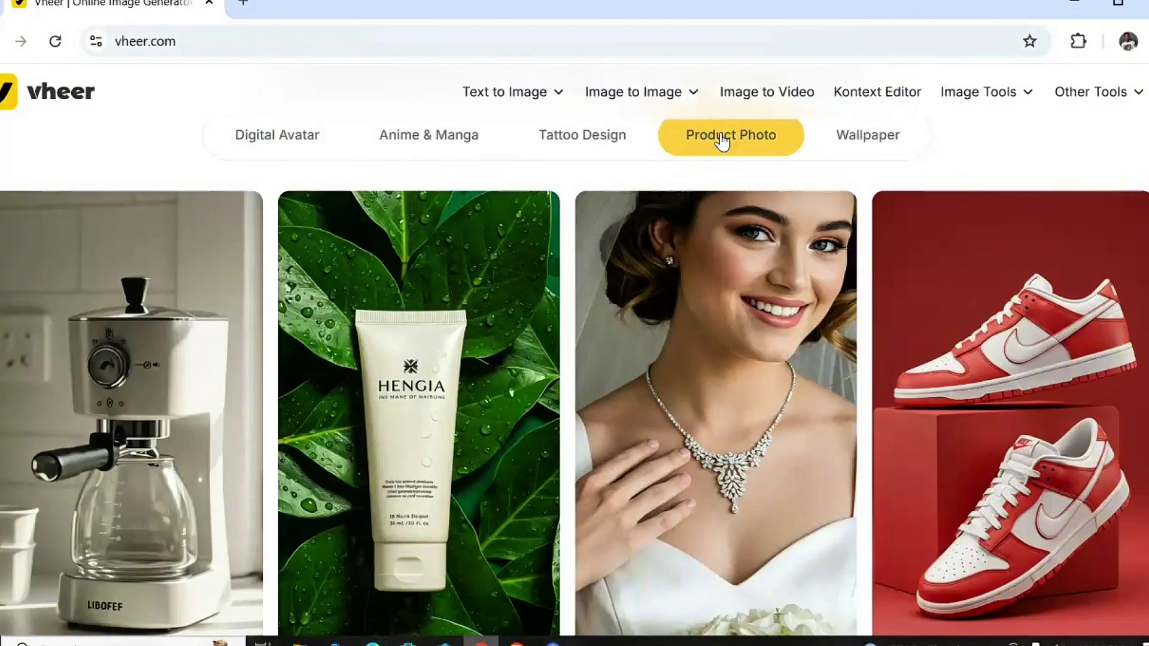
scroll(695, 263, "down", 8)
scroll(696, 264, "up", 5)
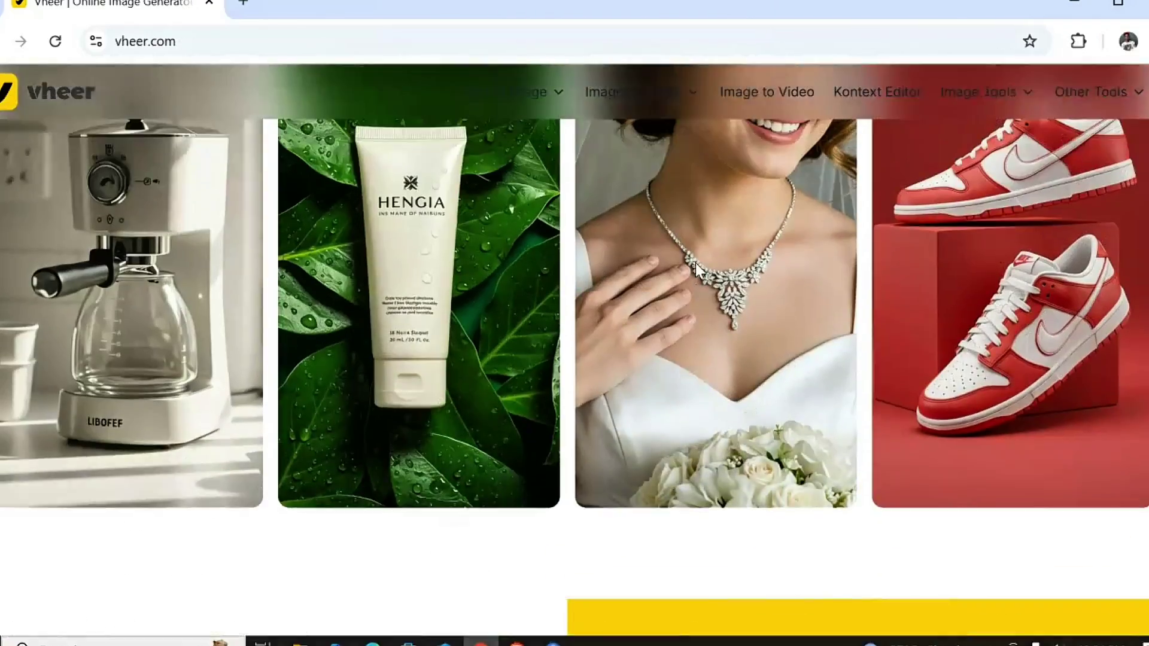
scroll(696, 263, "up", 5)
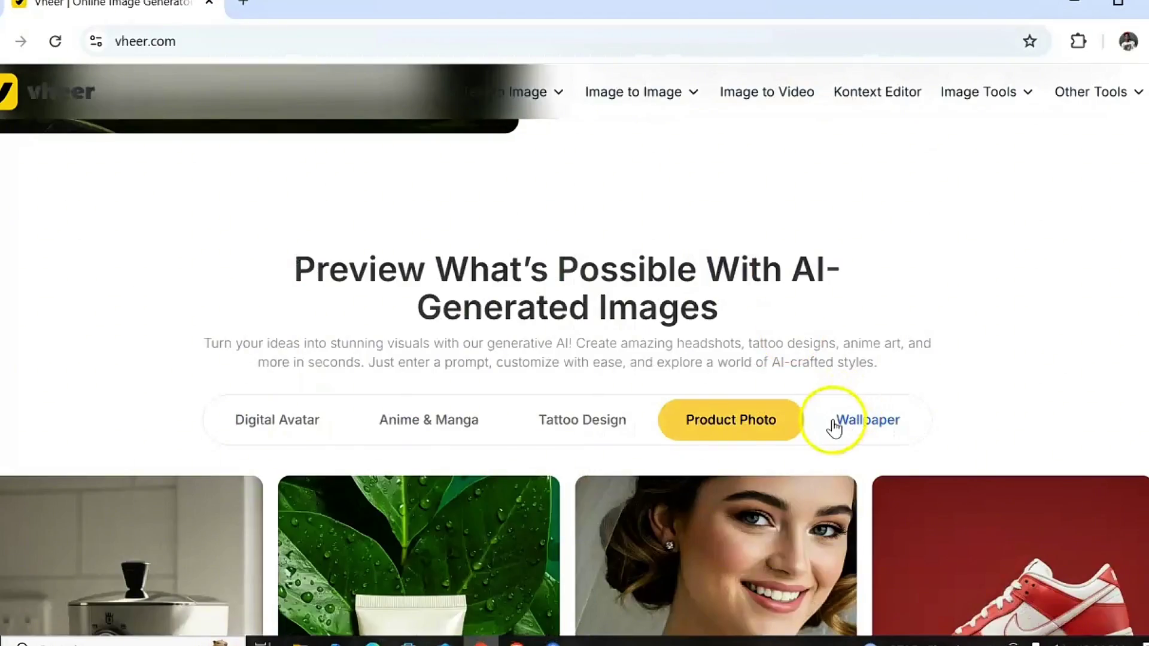
left_click(834, 427)
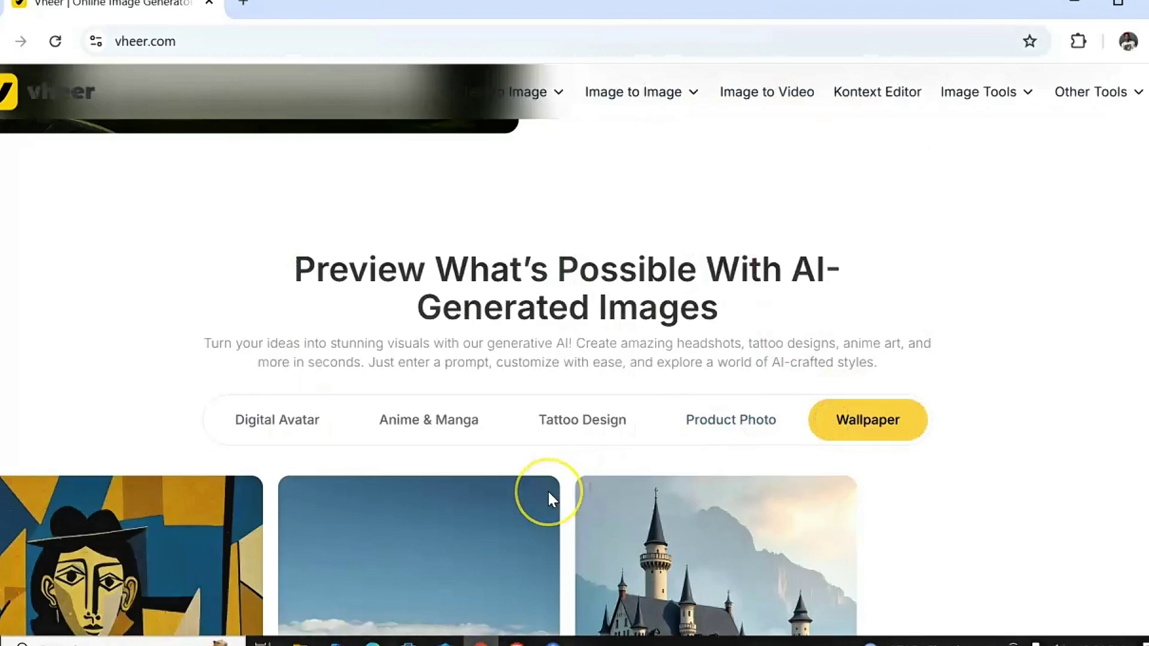
scroll(548, 490, "down", 5)
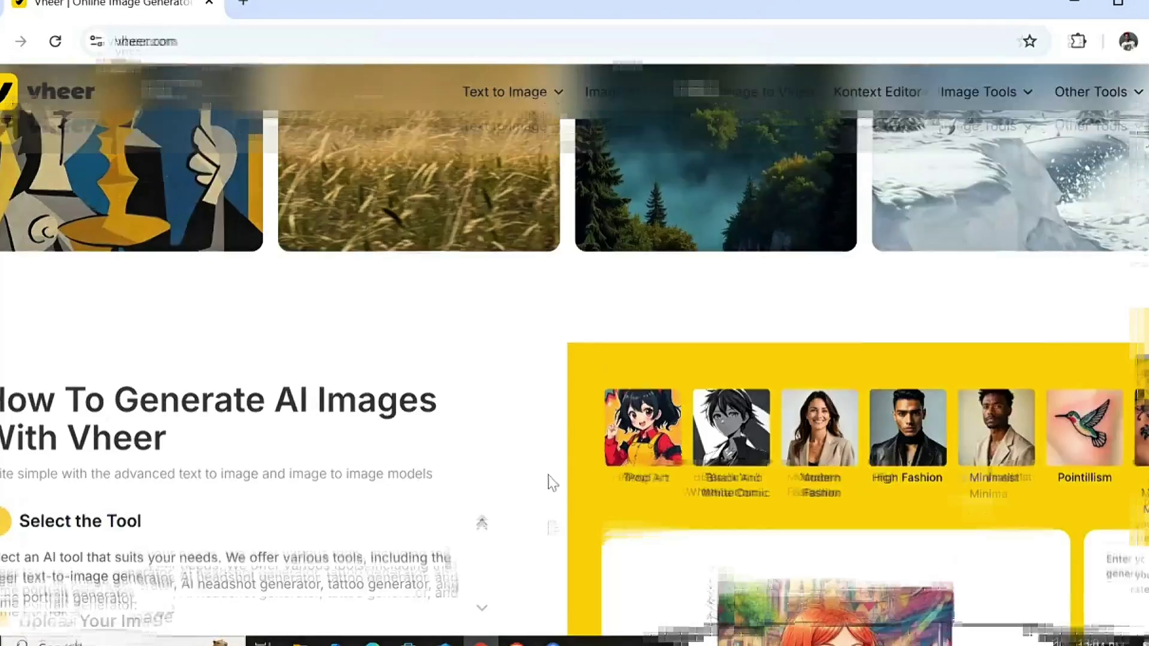
Step: Review the homepage's guide on generating AI images and its frequently asked questions, and return to the page's beginning
scroll(547, 490, "up", 3)
scroll(552, 470, "down", 3)
scroll(551, 473, "down", 15)
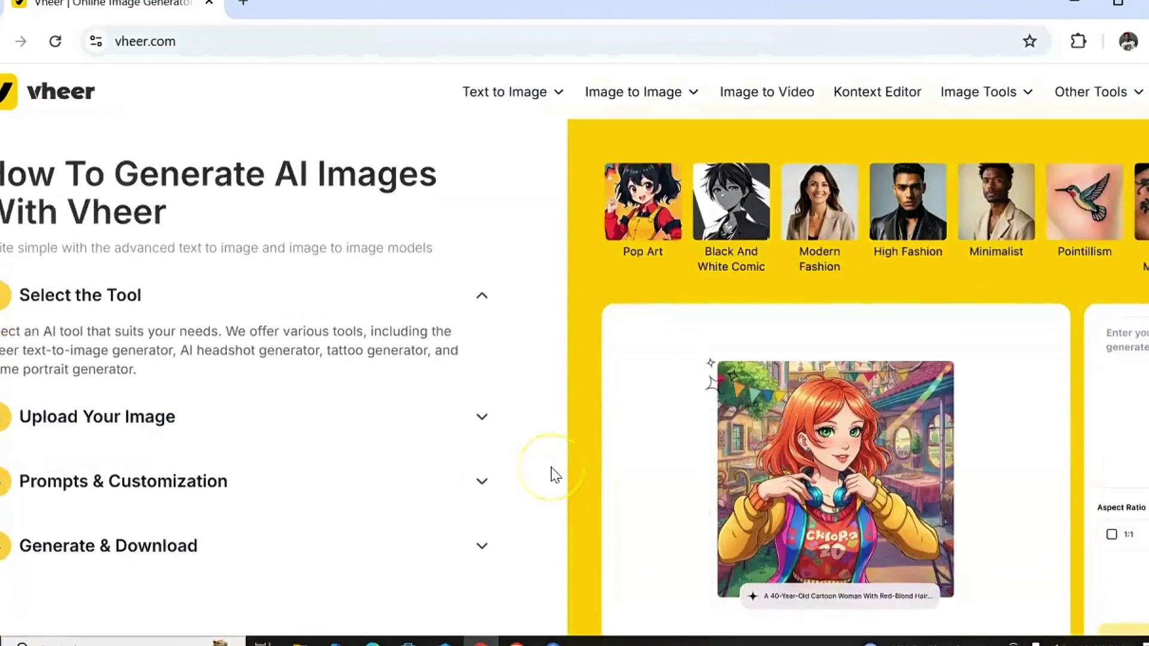
scroll(553, 473, "down", 6)
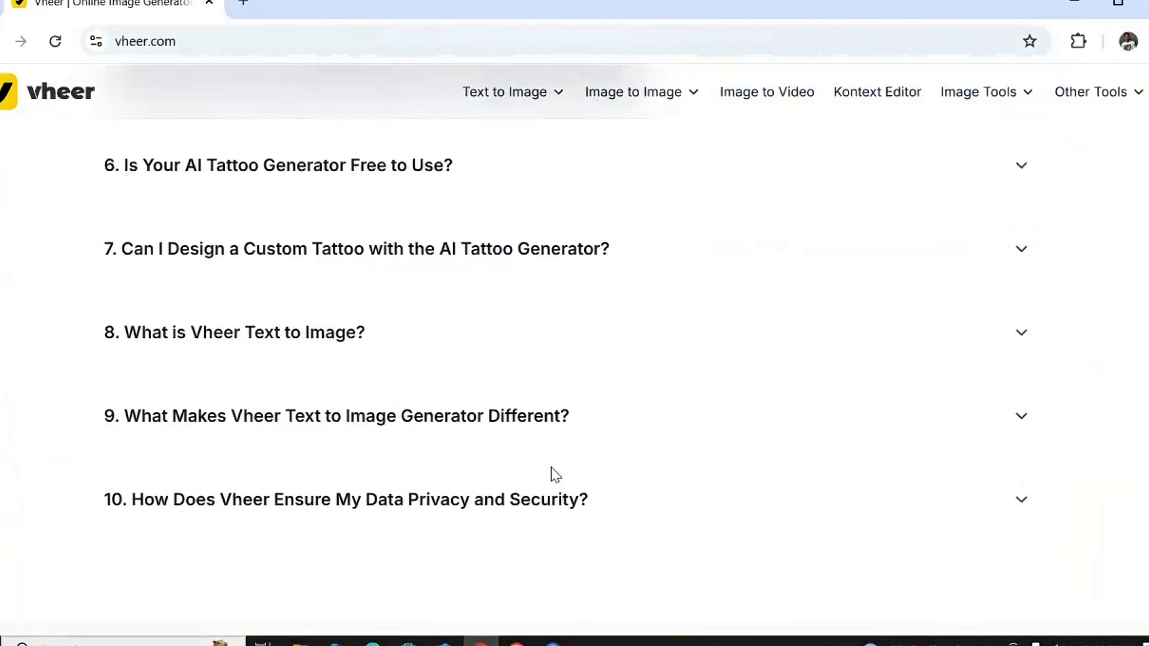
scroll(551, 472, "up", 10)
scroll(554, 473, "up", 12)
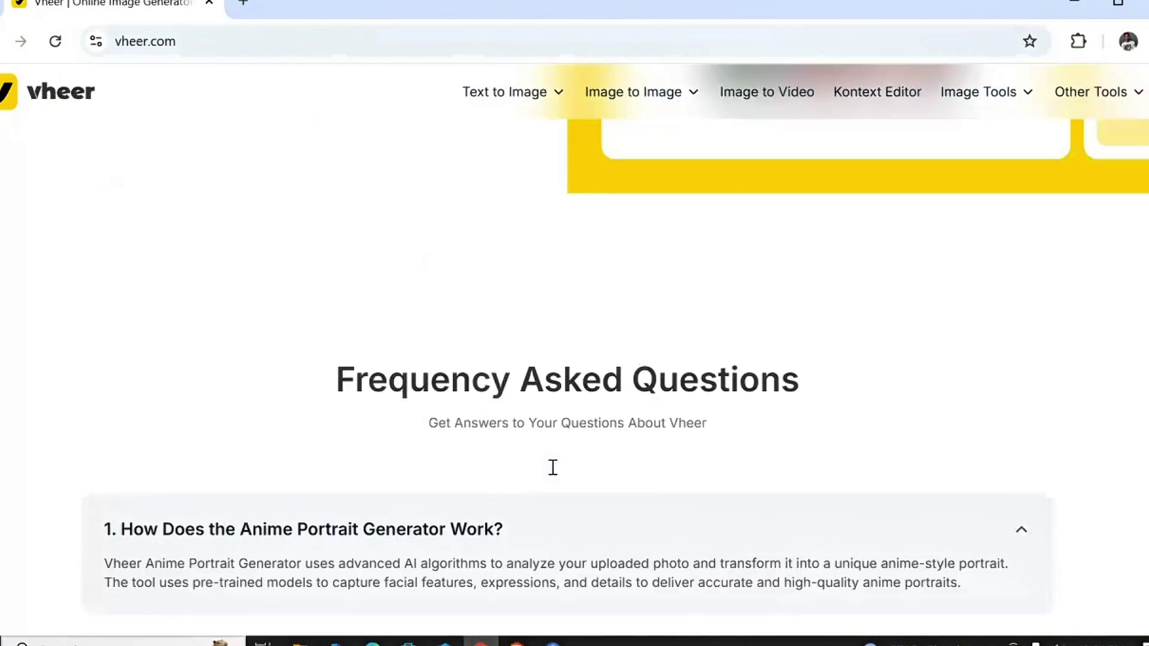
scroll(552, 467, "up", 15)
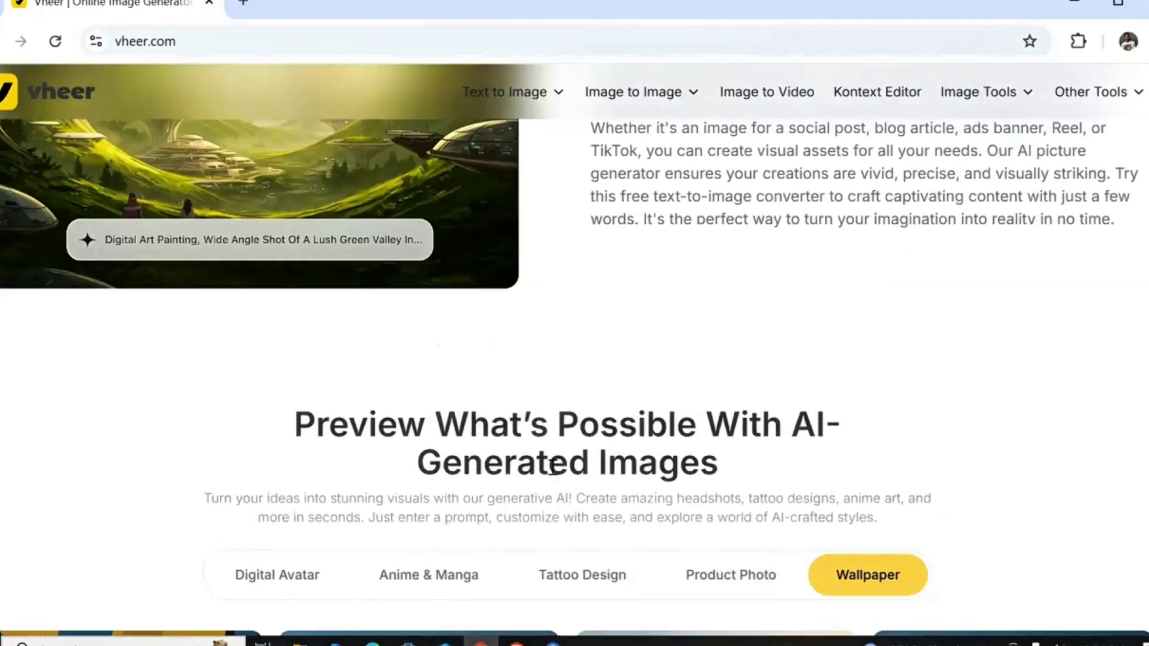
scroll(554, 468, "up", 20)
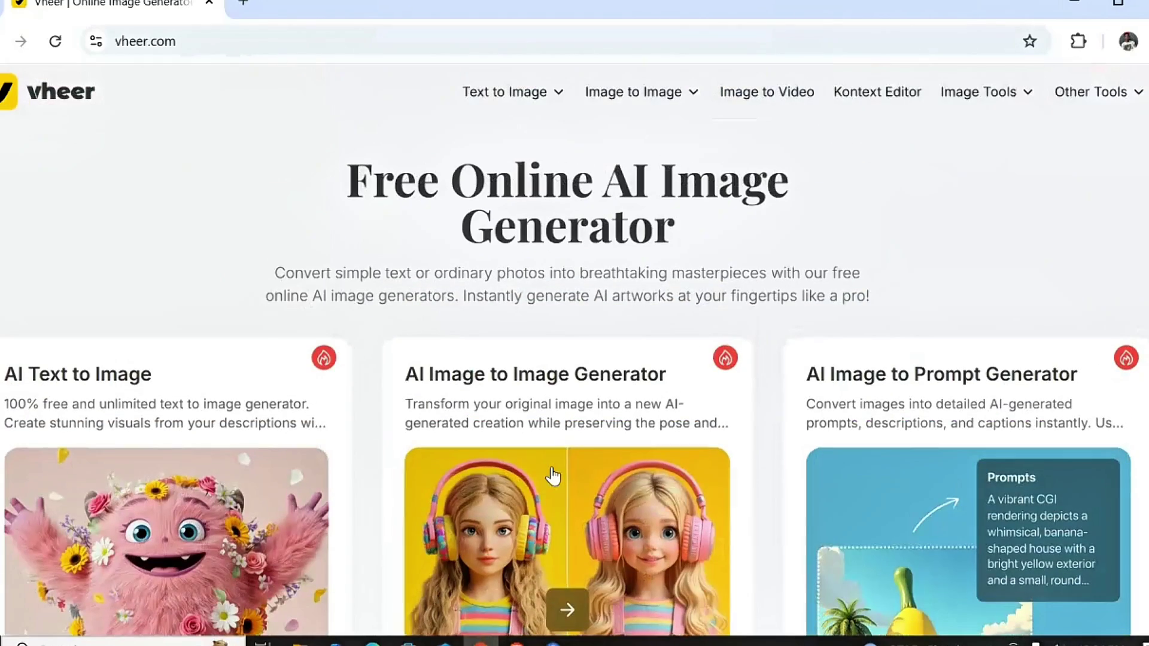
Step: Open the AI Text to Image tool and enter its image generation workspace
left_click(520, 93)
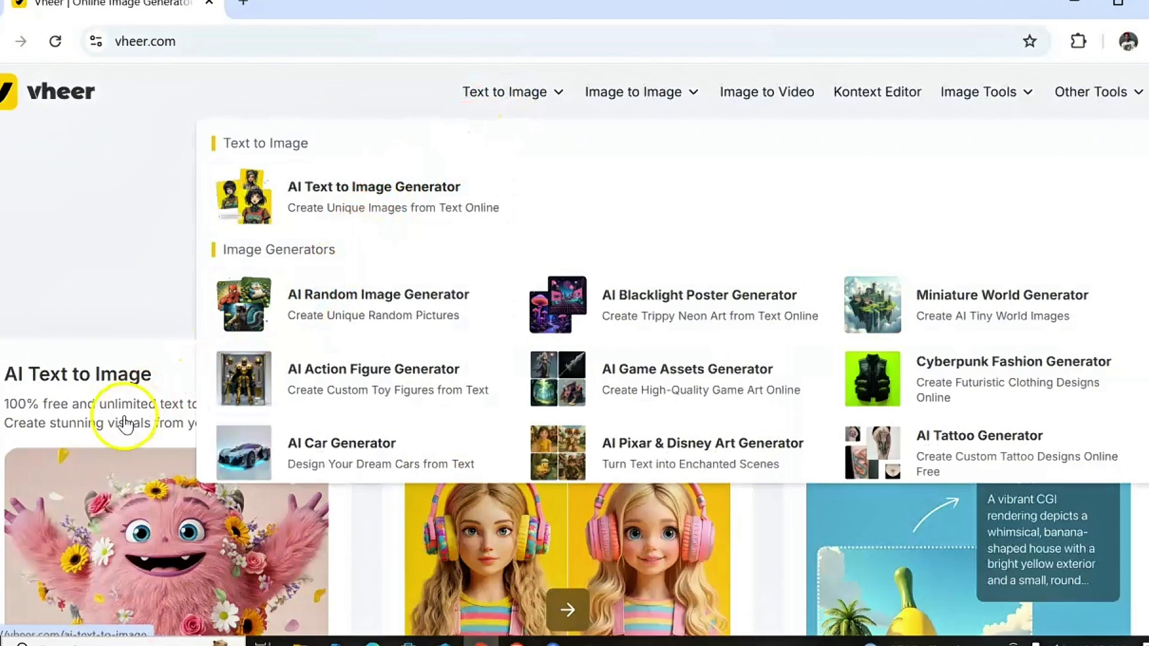
left_click(81, 434)
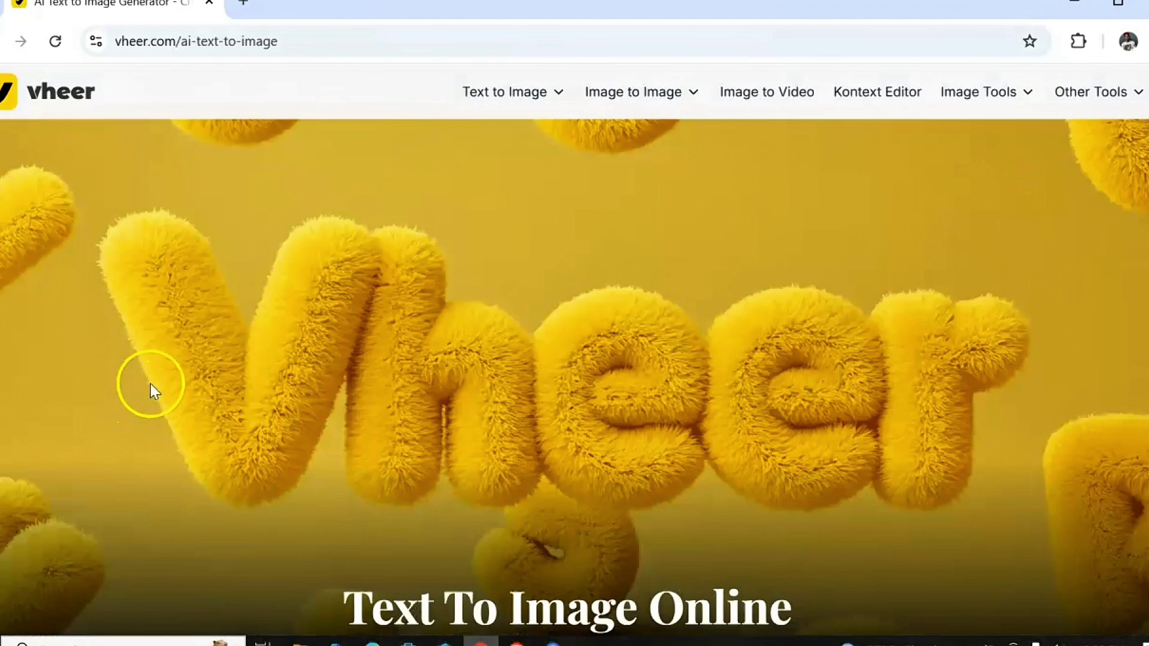
scroll(317, 336, "down", 8)
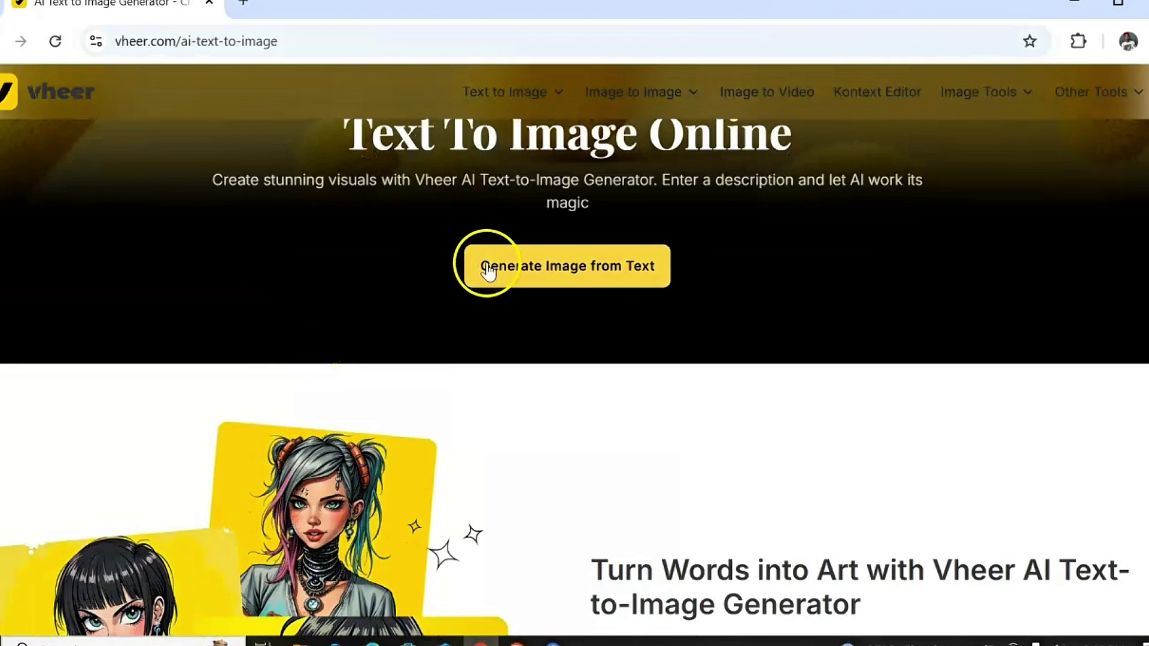
left_click(502, 266)
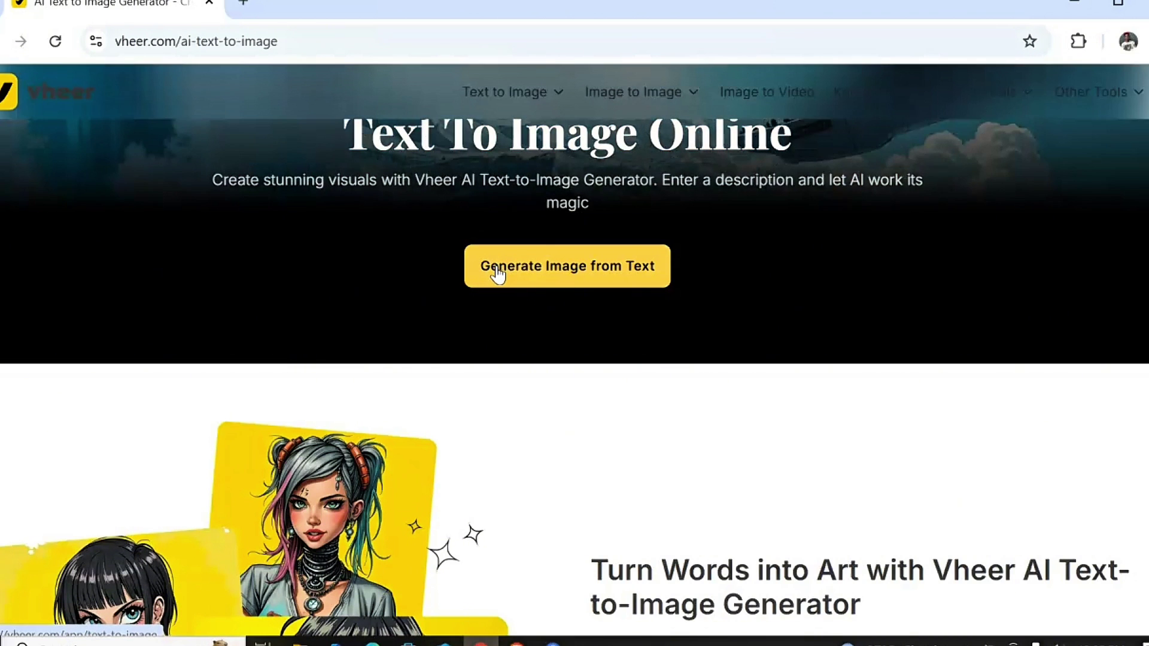
left_click(501, 270)
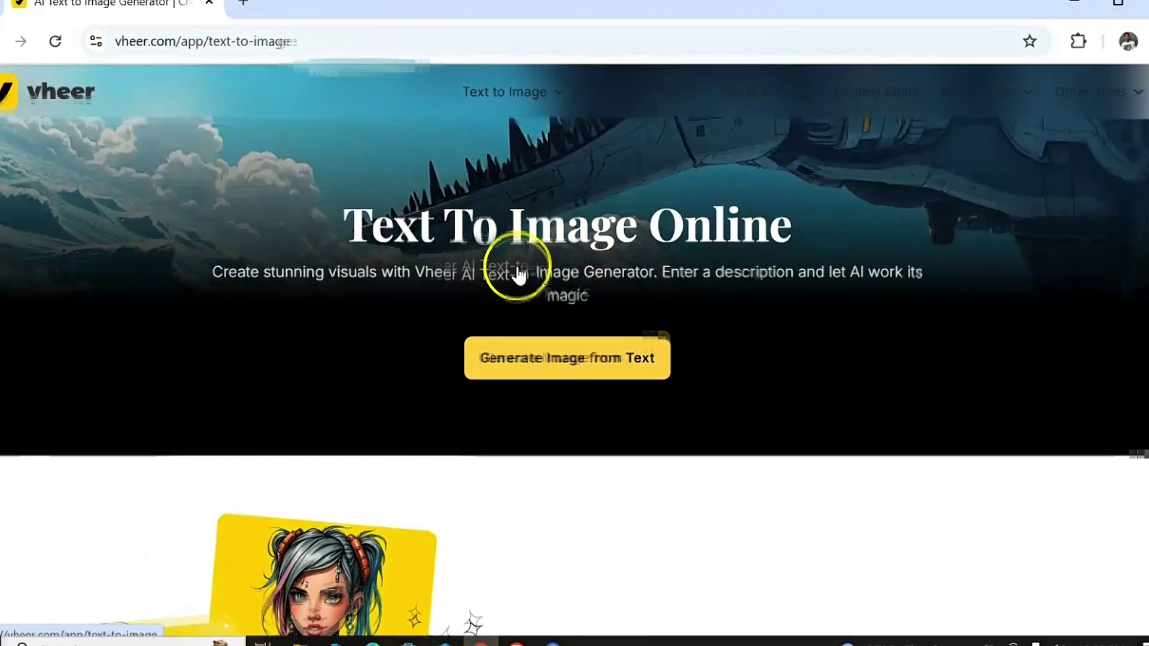
left_click(530, 365)
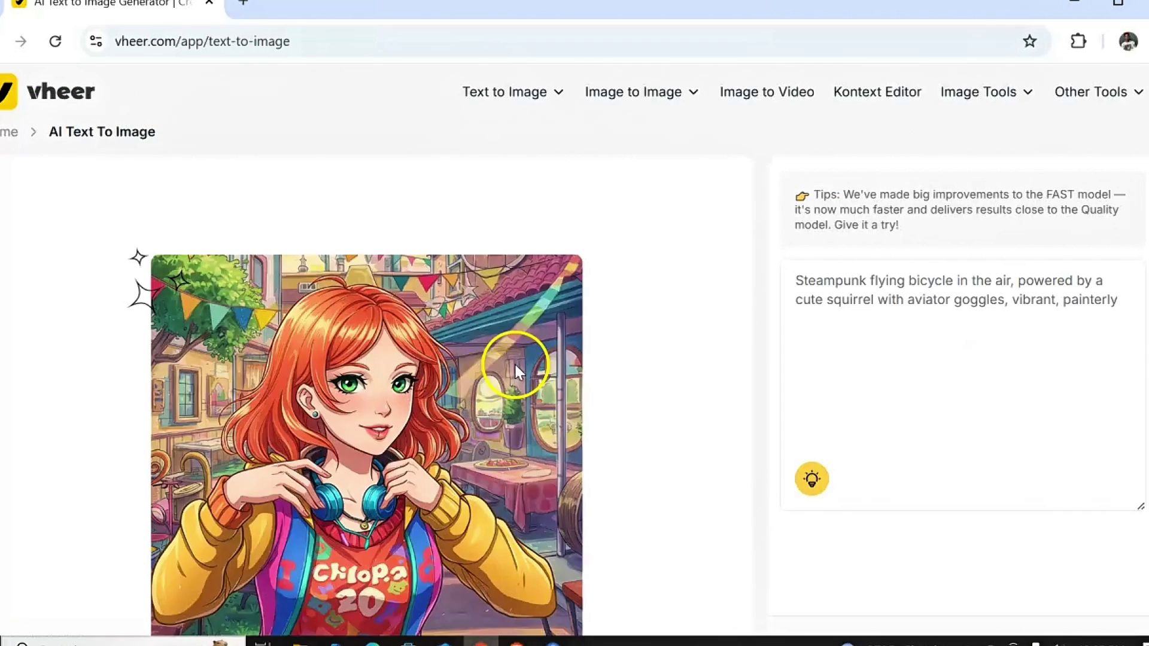
left_click(551, 356)
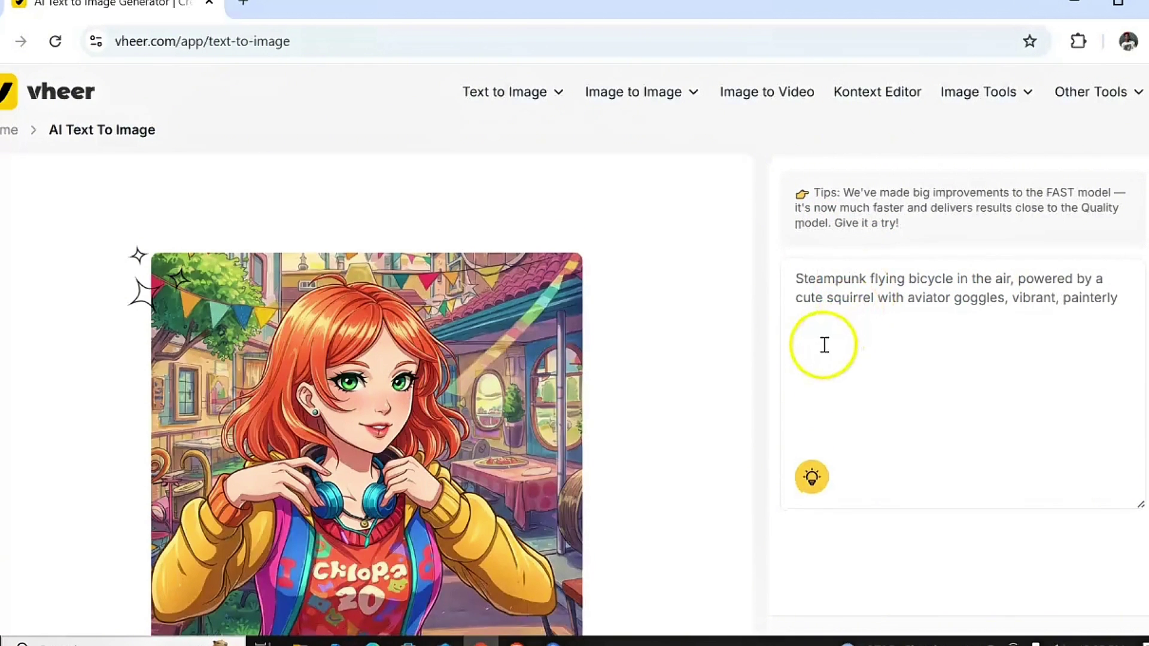
Step: Try to generate an image with the Quality Model at a 1:1 aspect ratio without entering a prompt
scroll(823, 341, "down", 3)
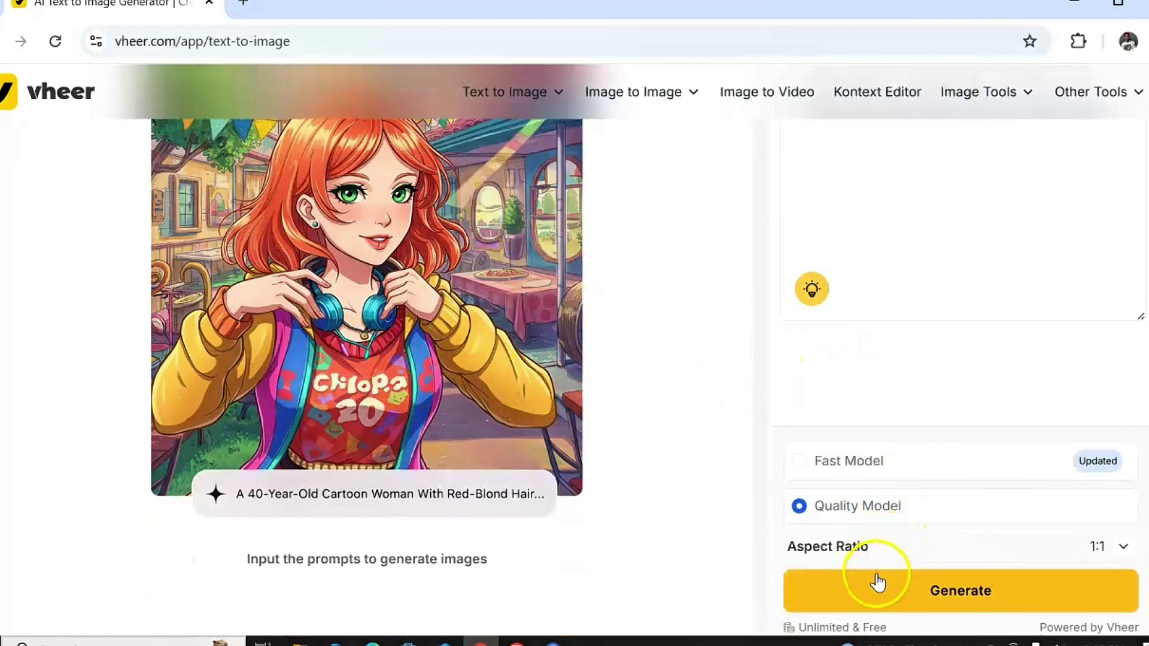
left_click(866, 596)
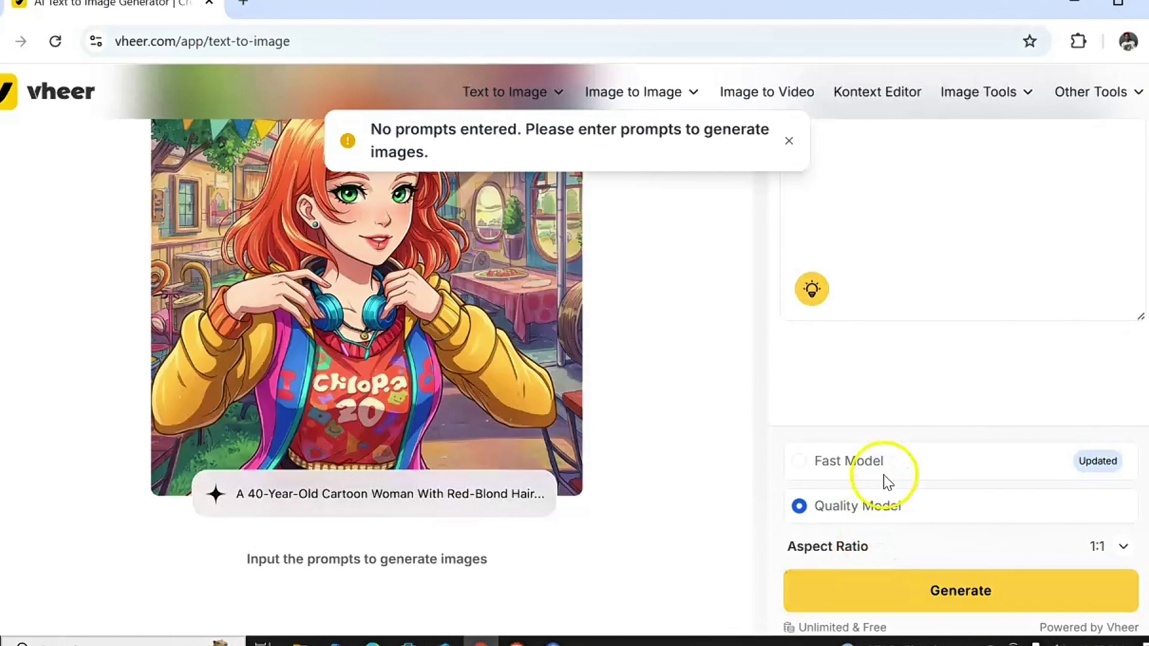
scroll(887, 461, "down", 5)
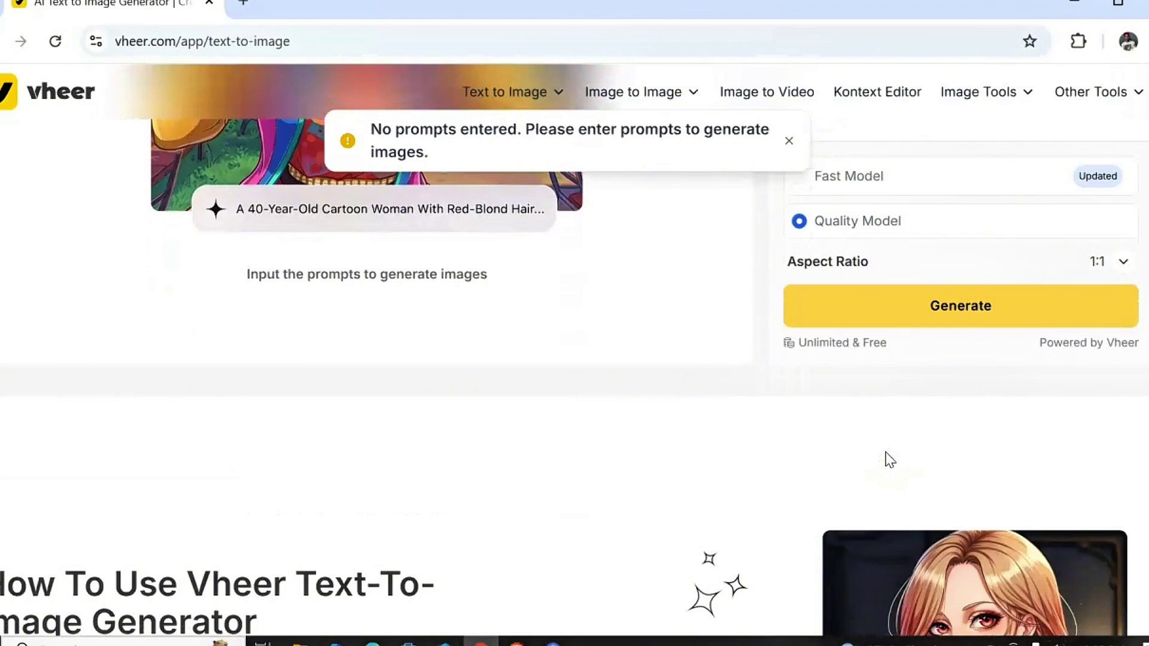
left_click(935, 309)
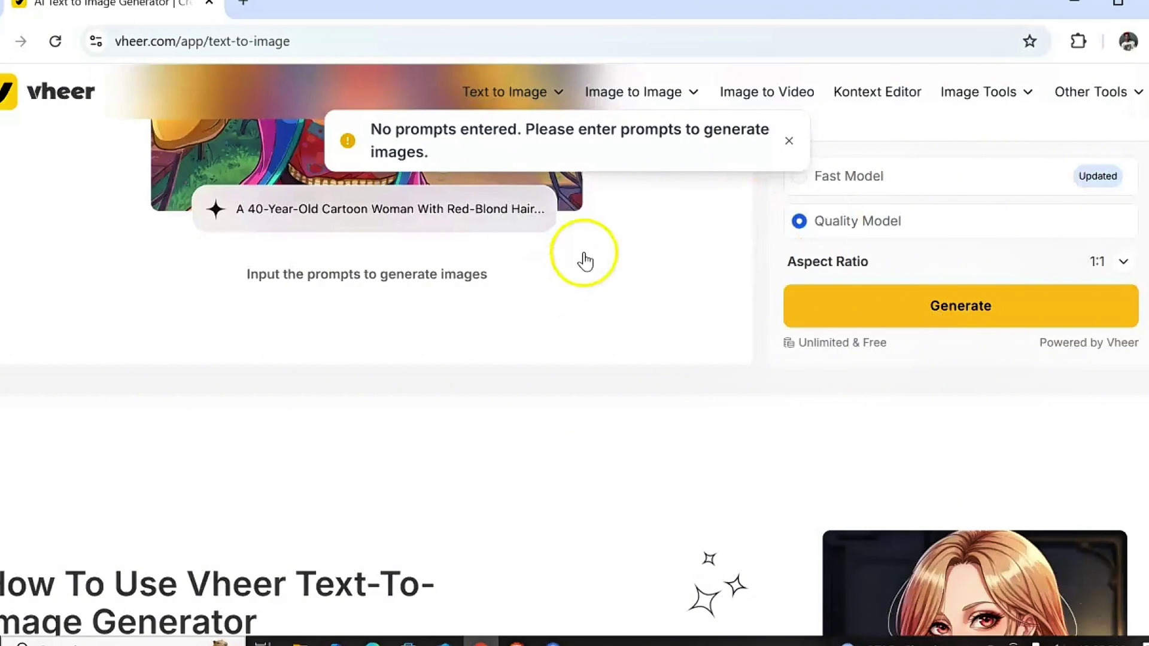
Step: Fill the empty prompt with a random suggestion and generate an image with the Quality Model at a 1:1 aspect ratio
scroll(585, 261, "up", 8)
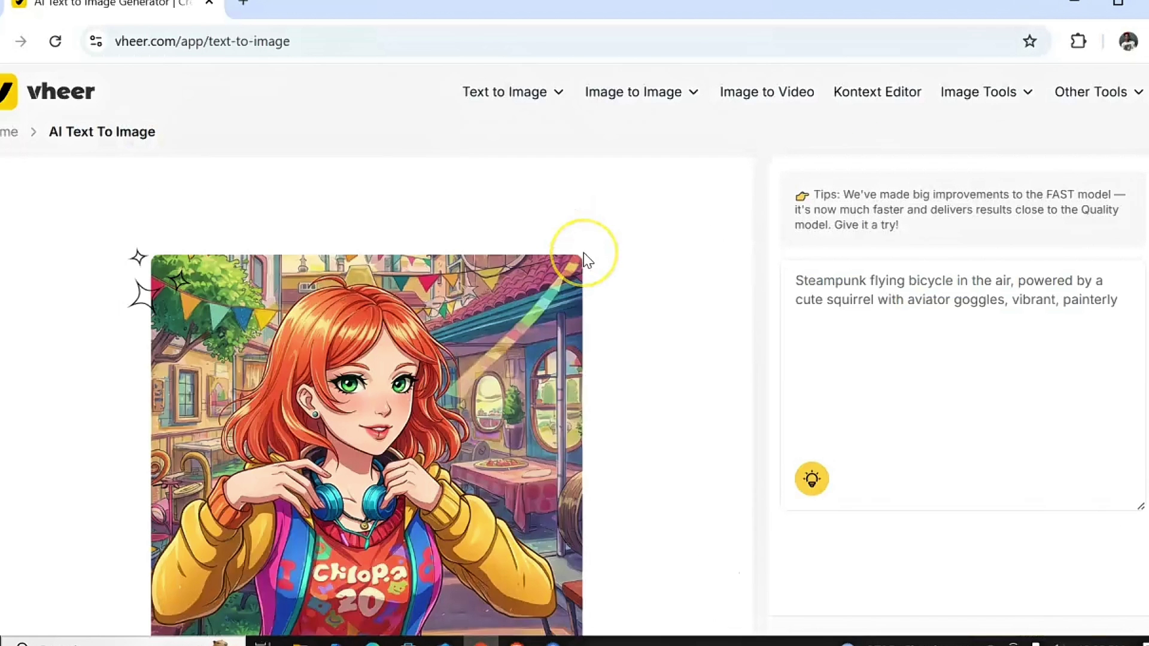
left_click(812, 479)
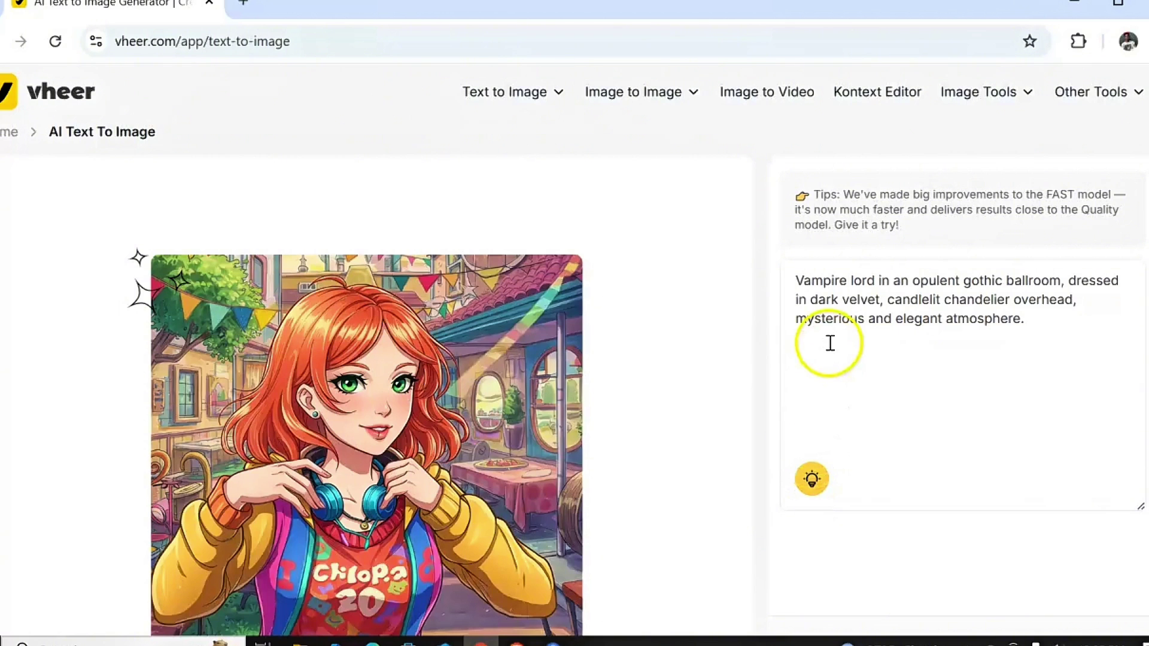
scroll(826, 413, "down", 6)
scroll(826, 416, "down", 2)
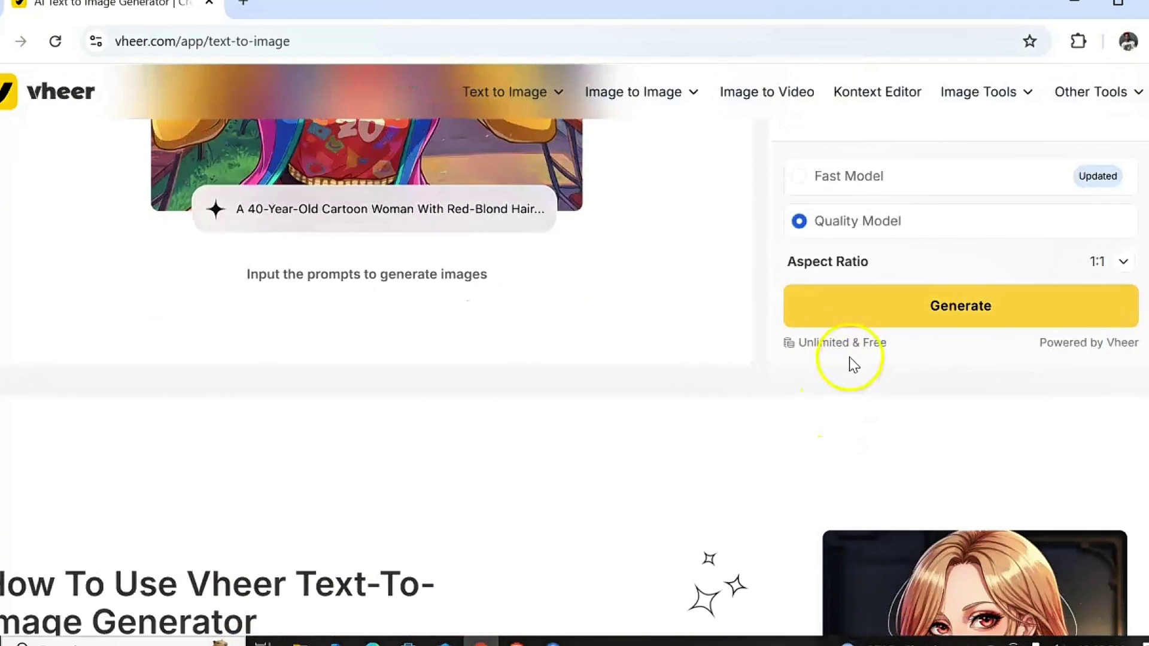
left_click(889, 304)
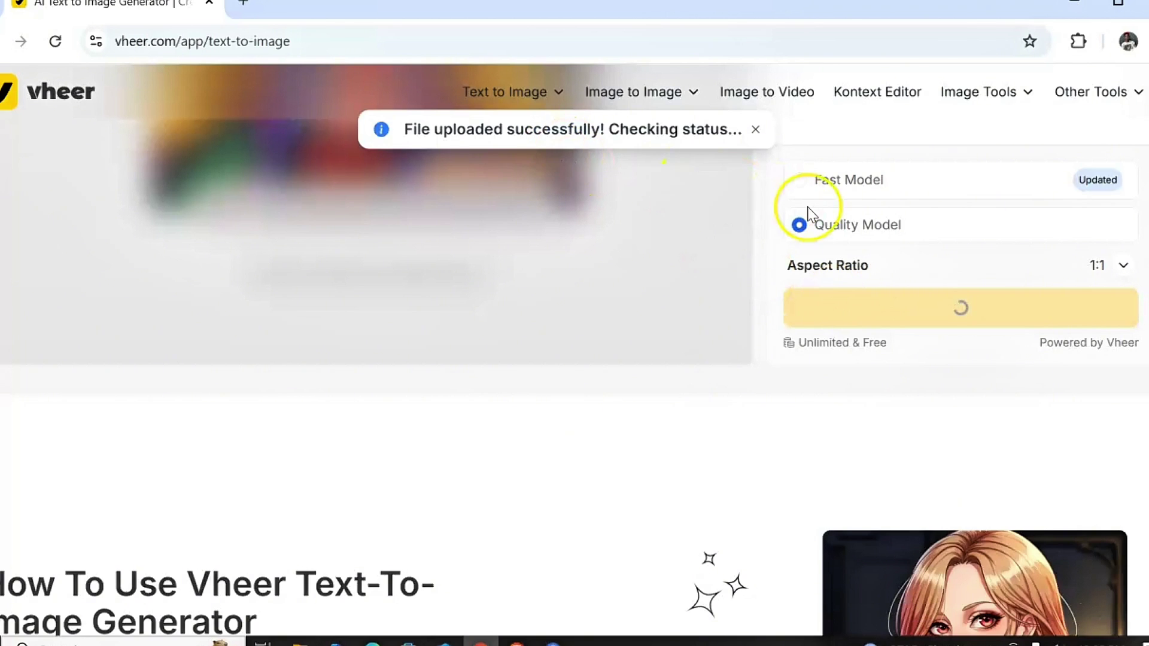
scroll(808, 212, "up", 8)
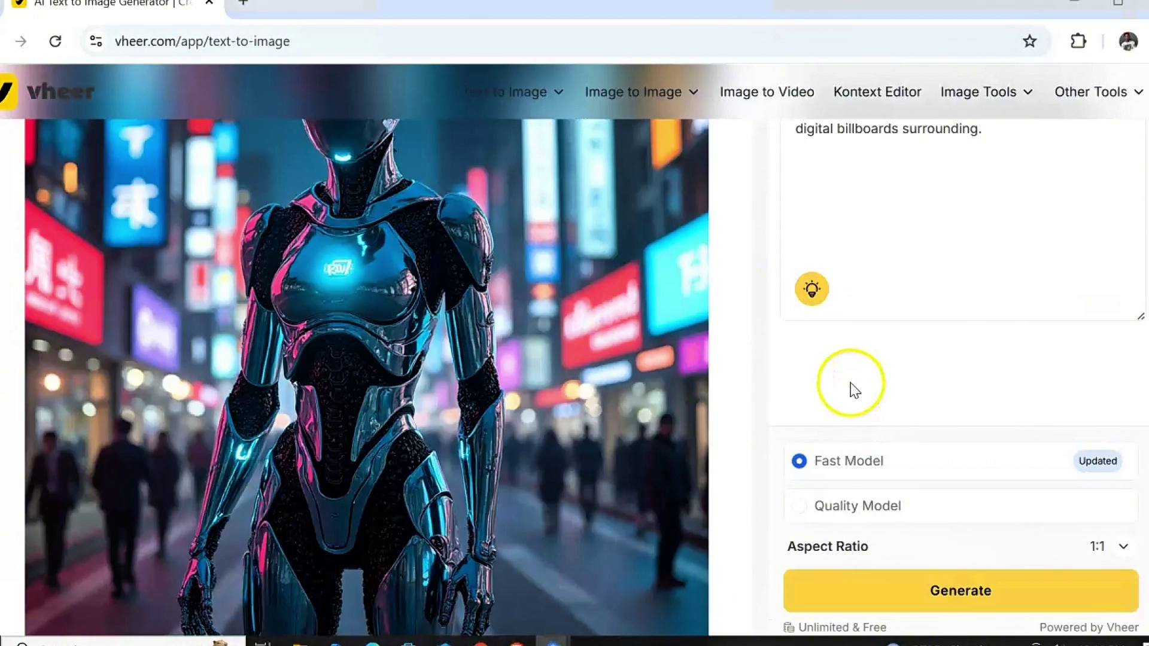
scroll(854, 383, "up", 3)
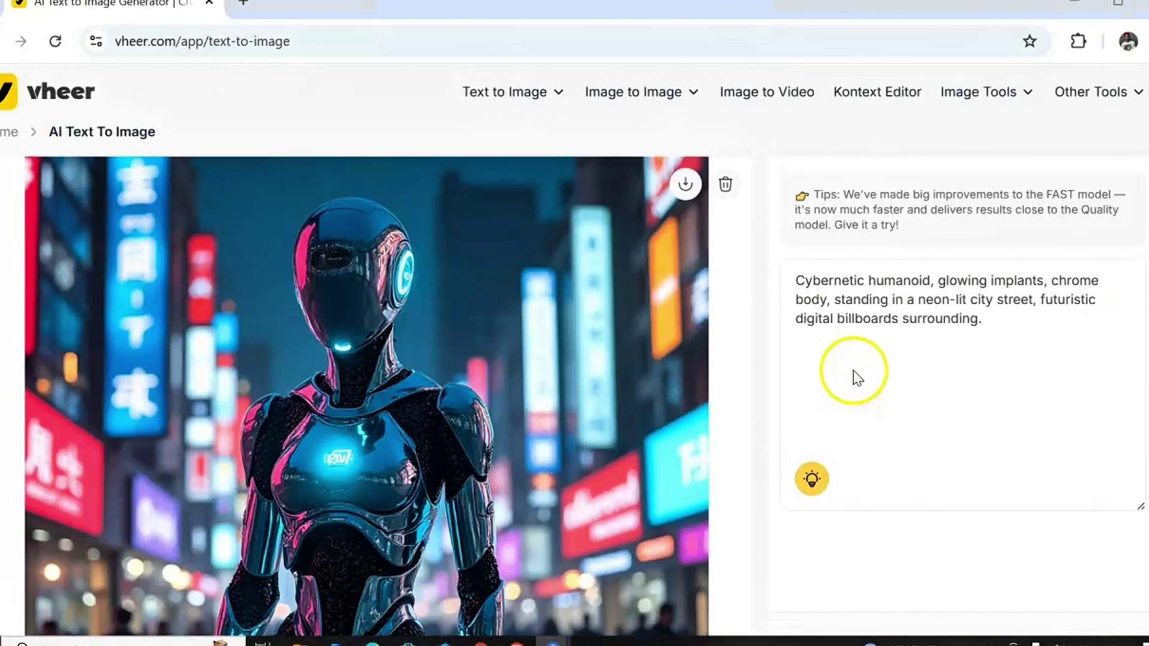
Step: Cycle through random prompt suggestions up to the modern art piece with neon lights, and generate it with the Fast Model
left_click(808, 479)
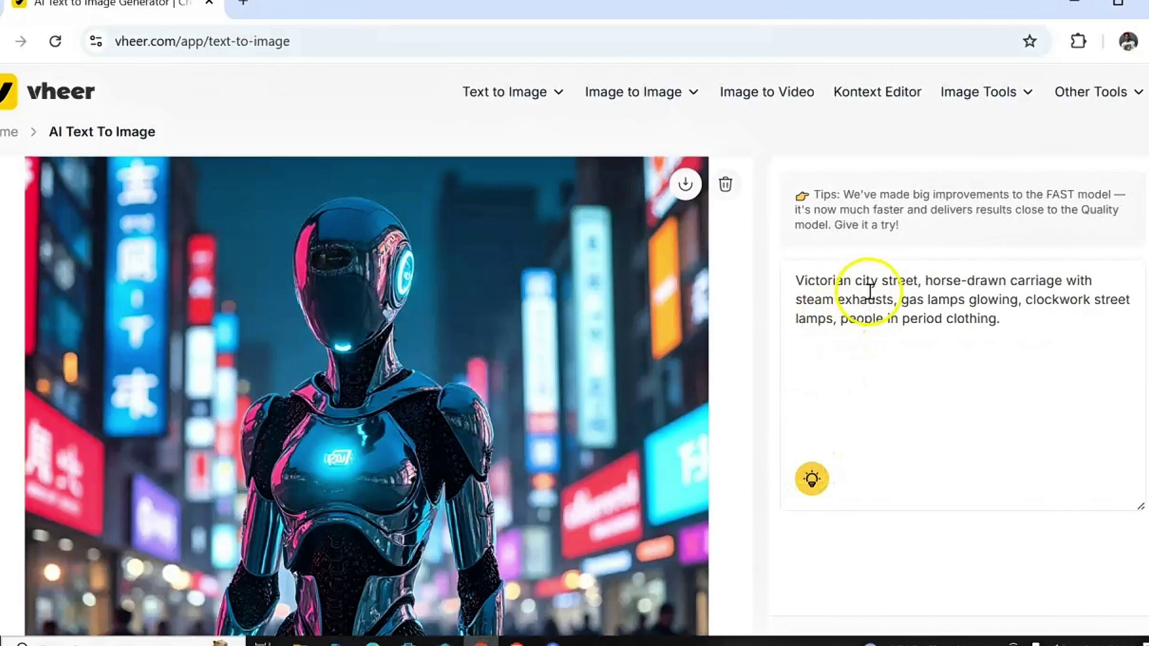
left_click(813, 479)
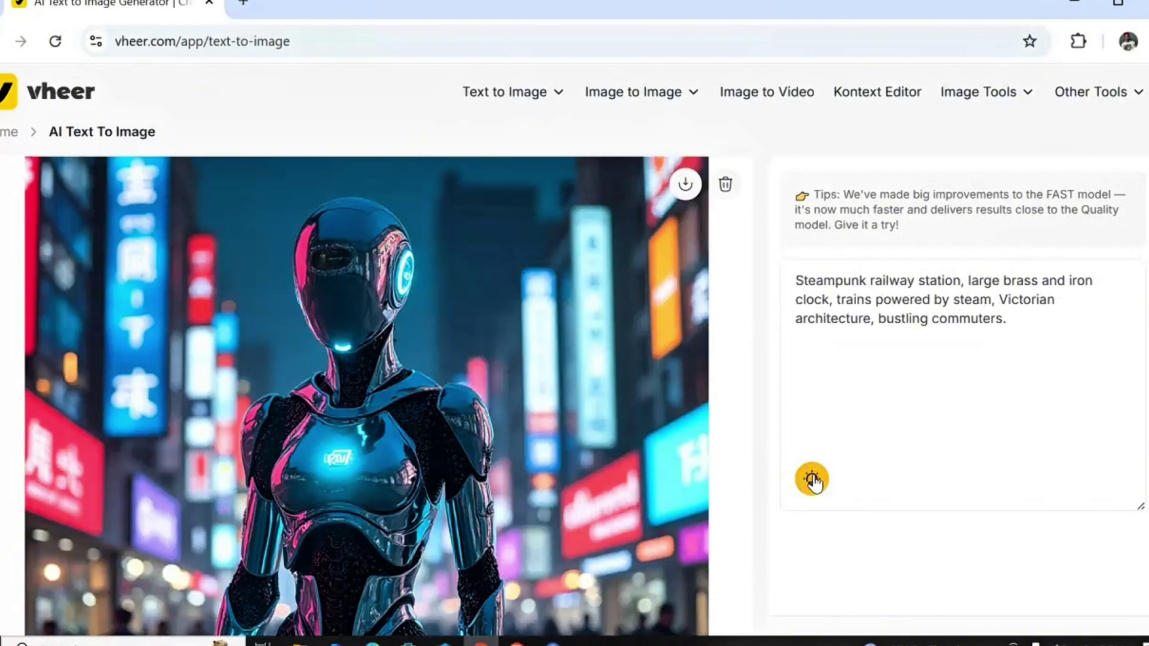
left_click(812, 479)
scroll(815, 485, "down", 1)
scroll(815, 485, "down", 1)
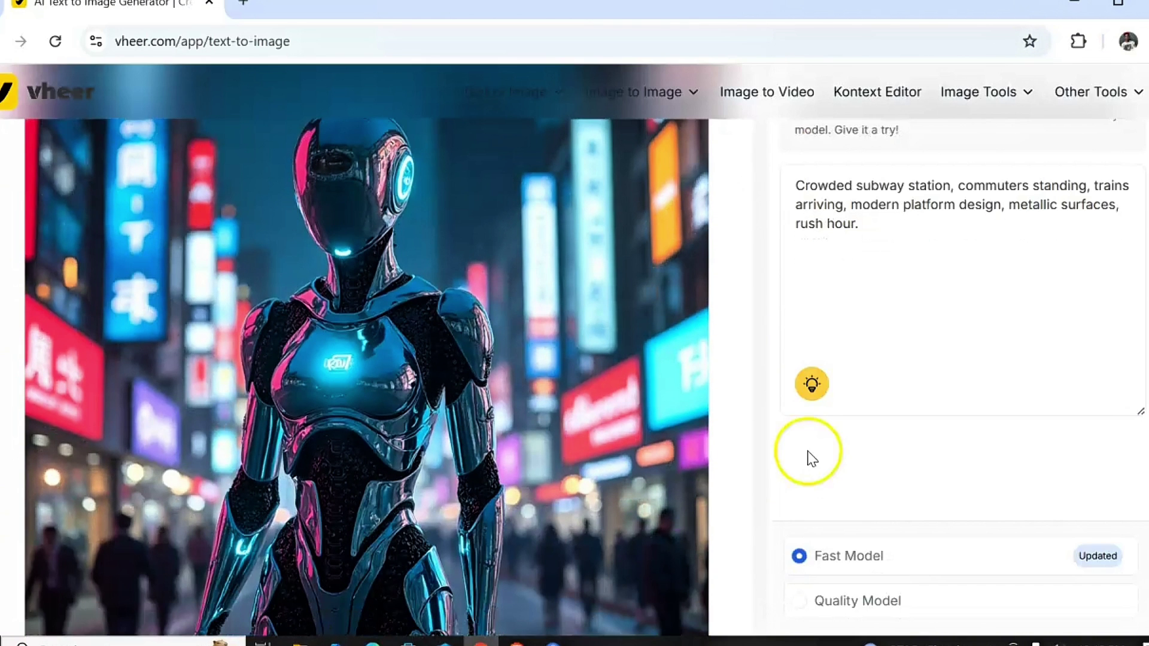
left_click(813, 403)
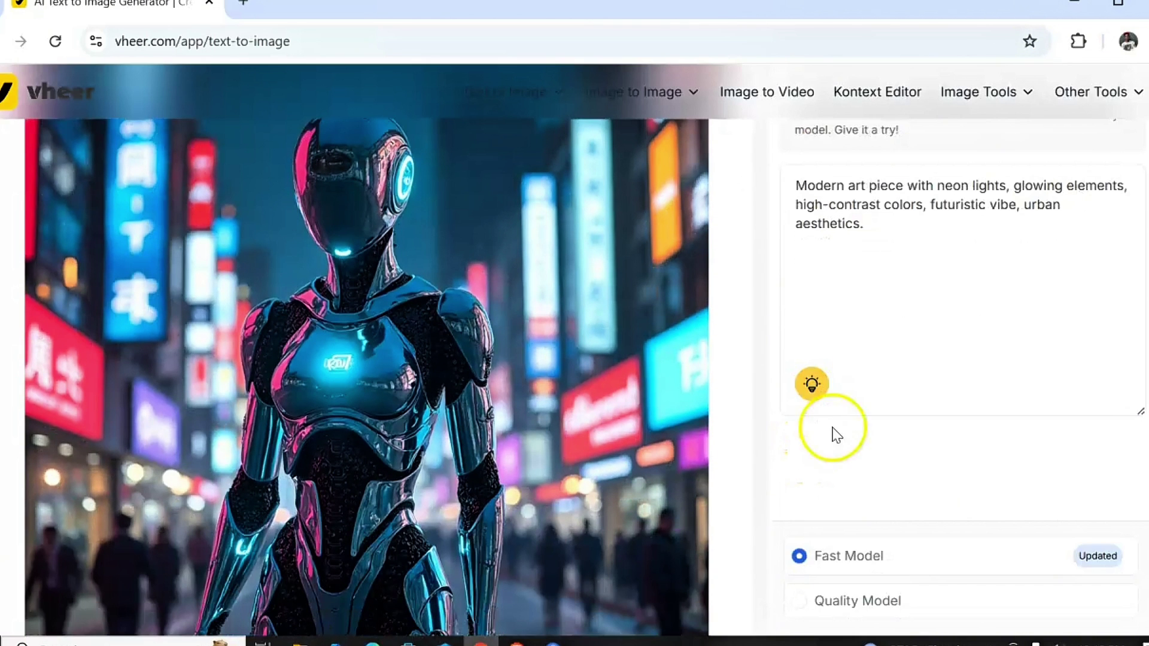
scroll(838, 458, "down", 3)
left_click(828, 490)
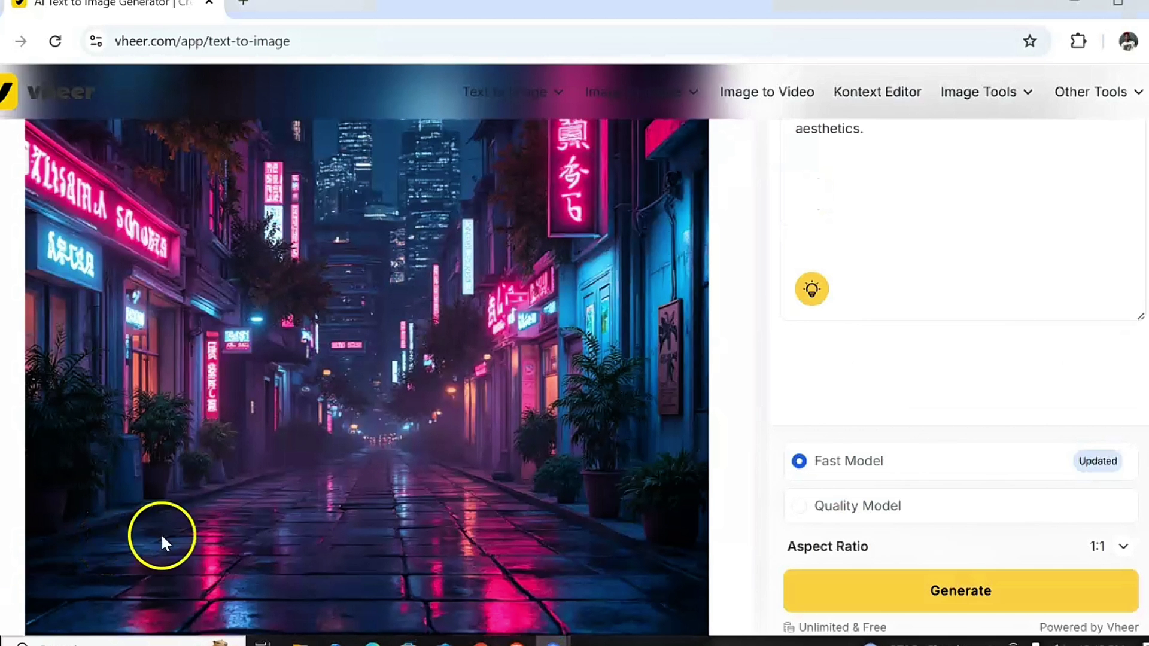
scroll(1023, 363, "up", 3)
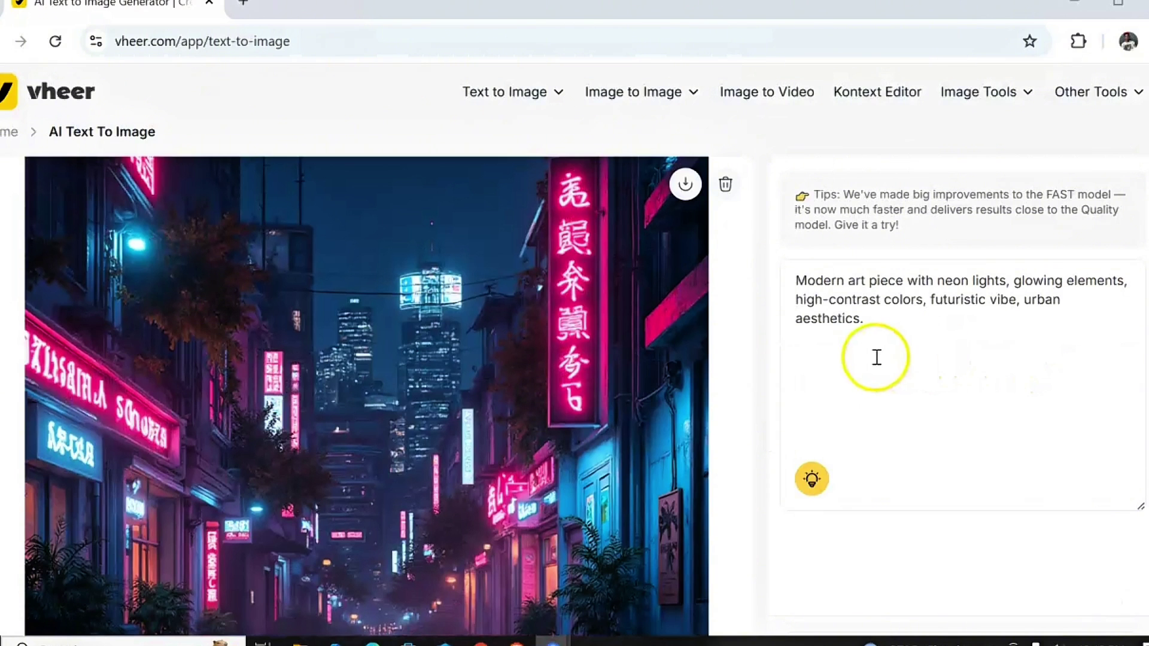
Step: Clear the whole suggested prompt about the modern art piece
left_click(904, 335)
key("BackSpace")
key("BackSpace")
key("BackSpace")
key("BackSpace")
key("BackSpace")
key("BackSpace")
key("BackSpace")
key("BackSpace")
key("BackSpace")
key("BackSpace")
key("BackSpace")
key("BackSpace")
key("BackSpace")
key("BackSpace")
key("BackSpace")
key("BackSpace")
key("BackSpace")
key("BackSpace")
key("BackSpace")
key("BackSpace")
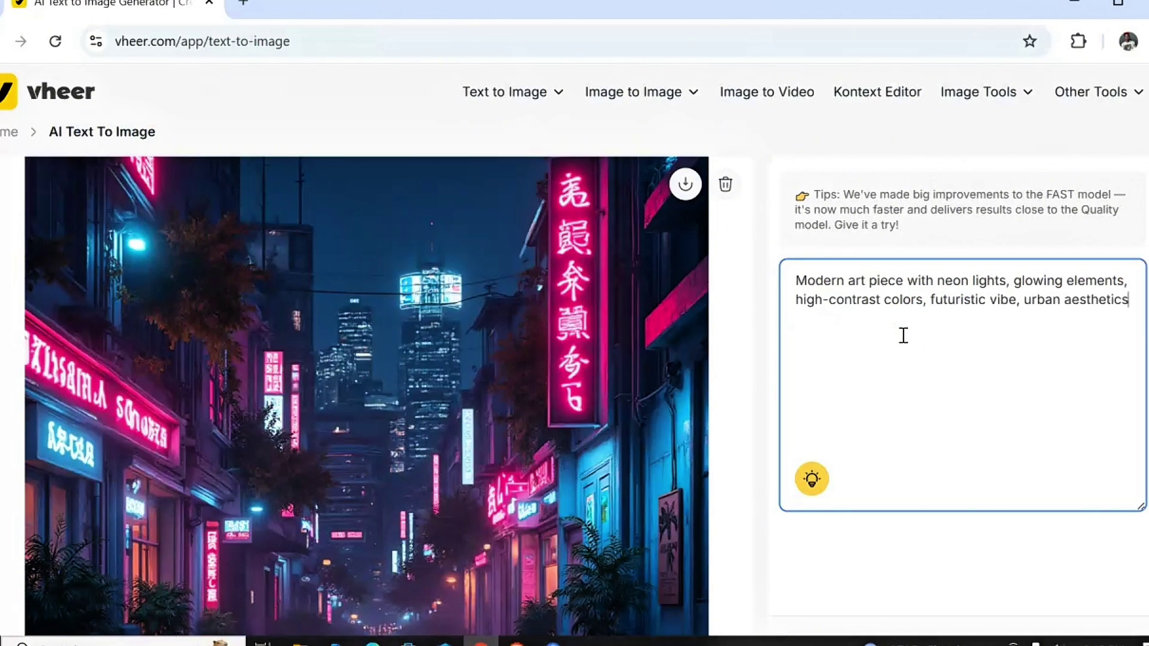
key("BackSpace")
key("BackSpace")
key("BackSpace")
key("BackSpace")
key("BackSpace")
key("BackSpace")
key("BackSpace")
key("BackSpace")
key("BackSpace")
key("BackSpace")
key("BackSpace")
key("BackSpace")
key("BackSpace")
key("BackSpace")
key("BackSpace")
key("BackSpace")
key("BackSpace")
key("BackSpace")
key("BackSpace")
key("BackSpace")
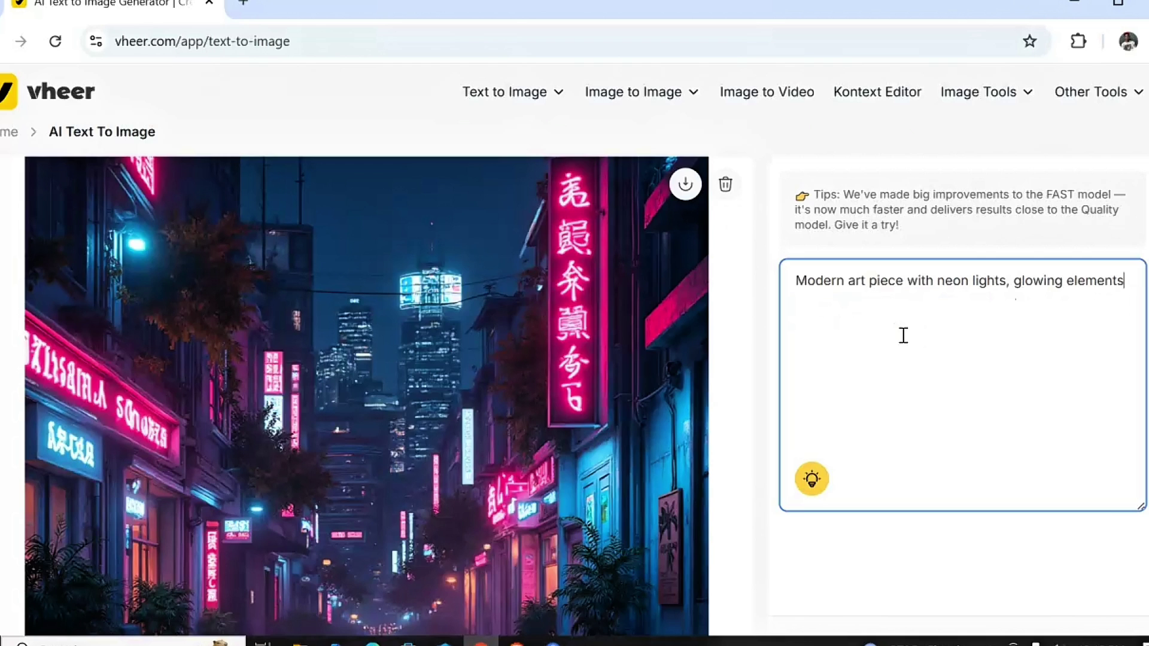
key("BackSpace")
key("BackSpace")
key("BackSpace")
key("BackSpace")
key("BackSpace")
key("BackSpace")
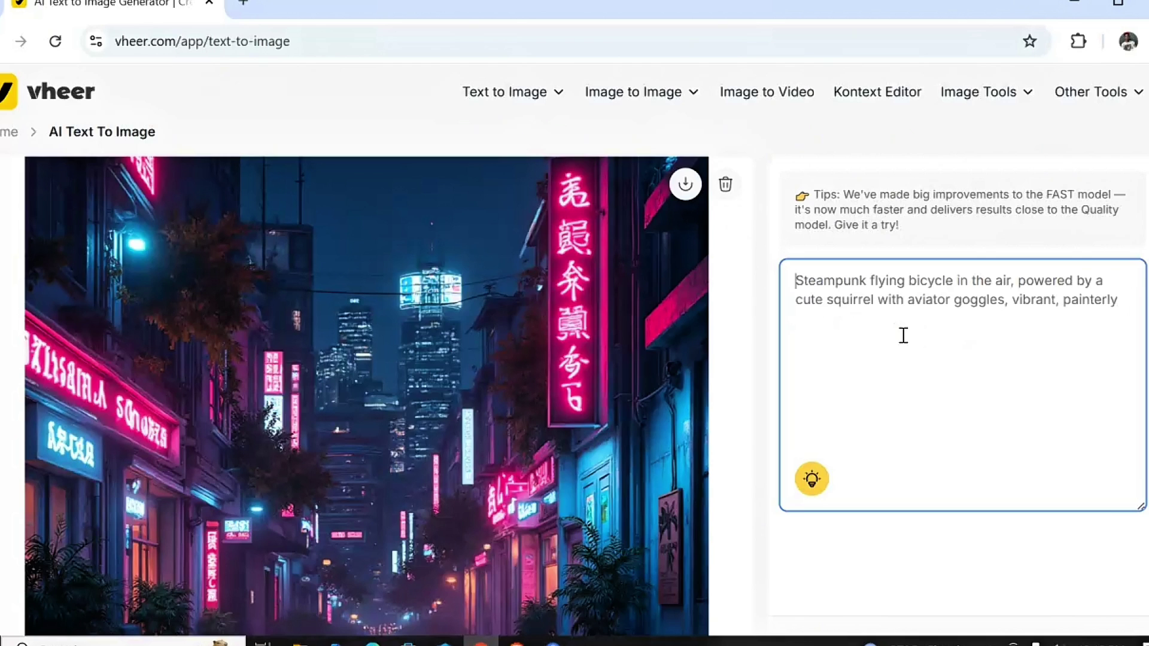
Step: Write the prompt "generate an image of Donald Trump on a beach holding ice cream, but make it in a Destiny Pixel style"
type("ge")
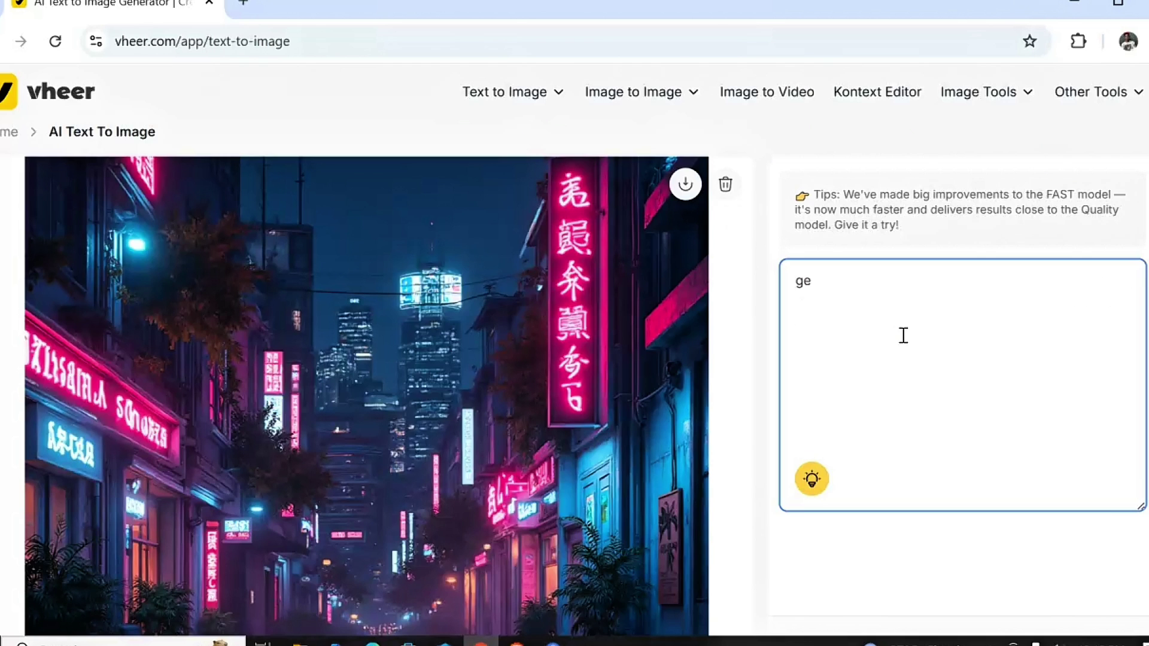
type("nerate image ")
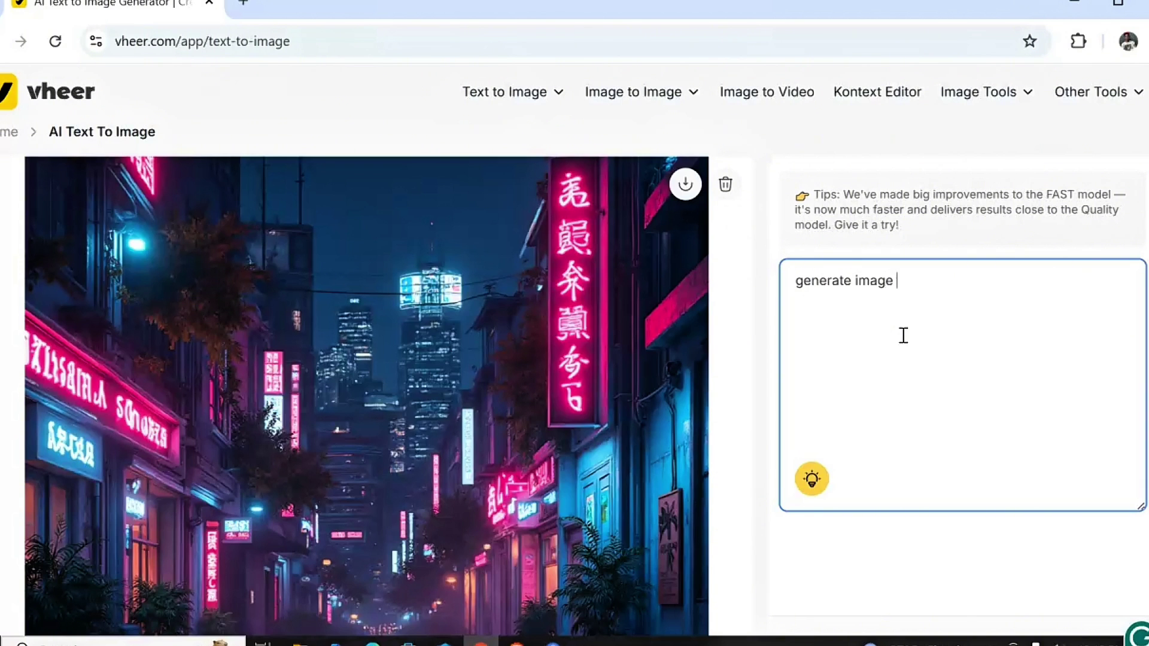
type("of don")
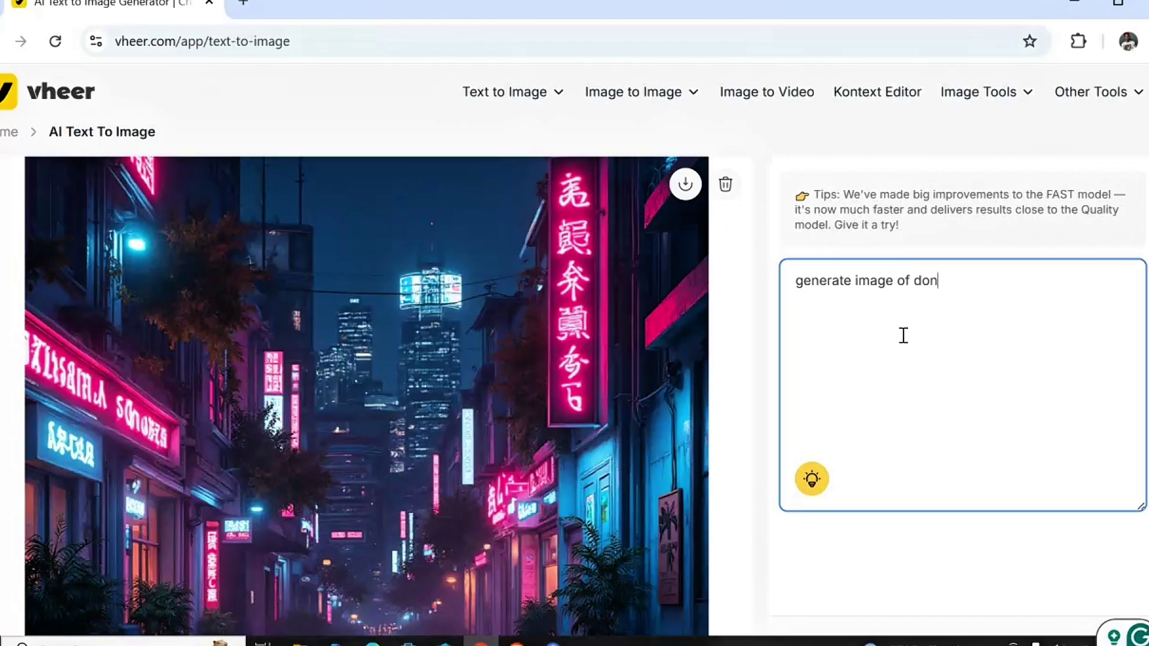
type("ald")
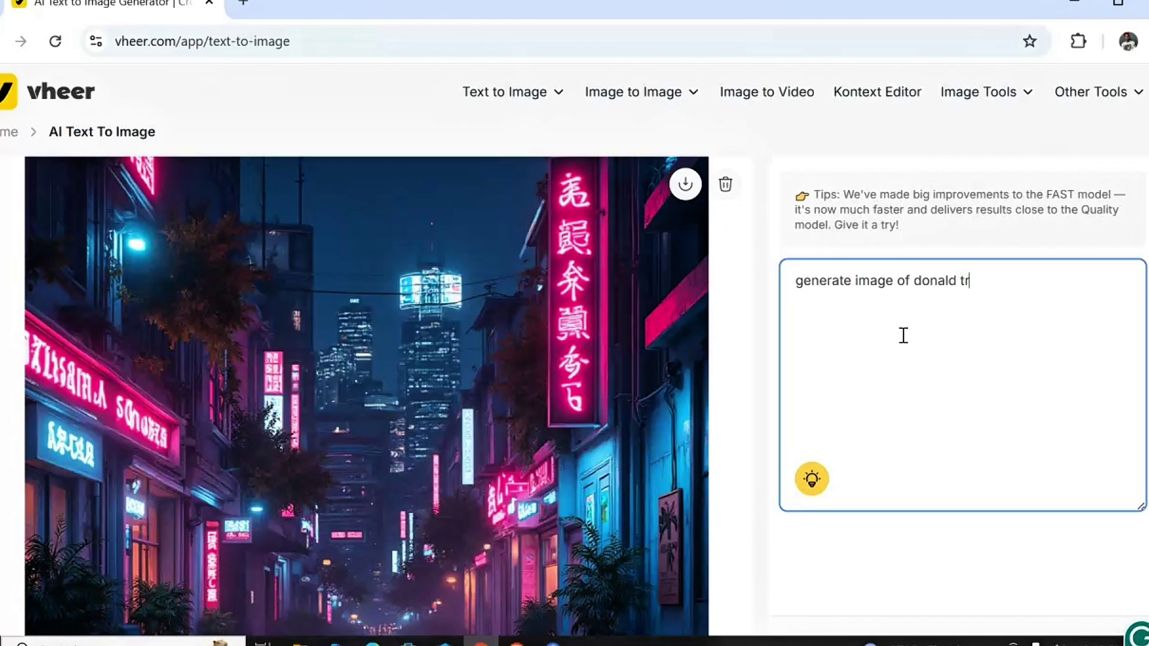
type(" trump in a")
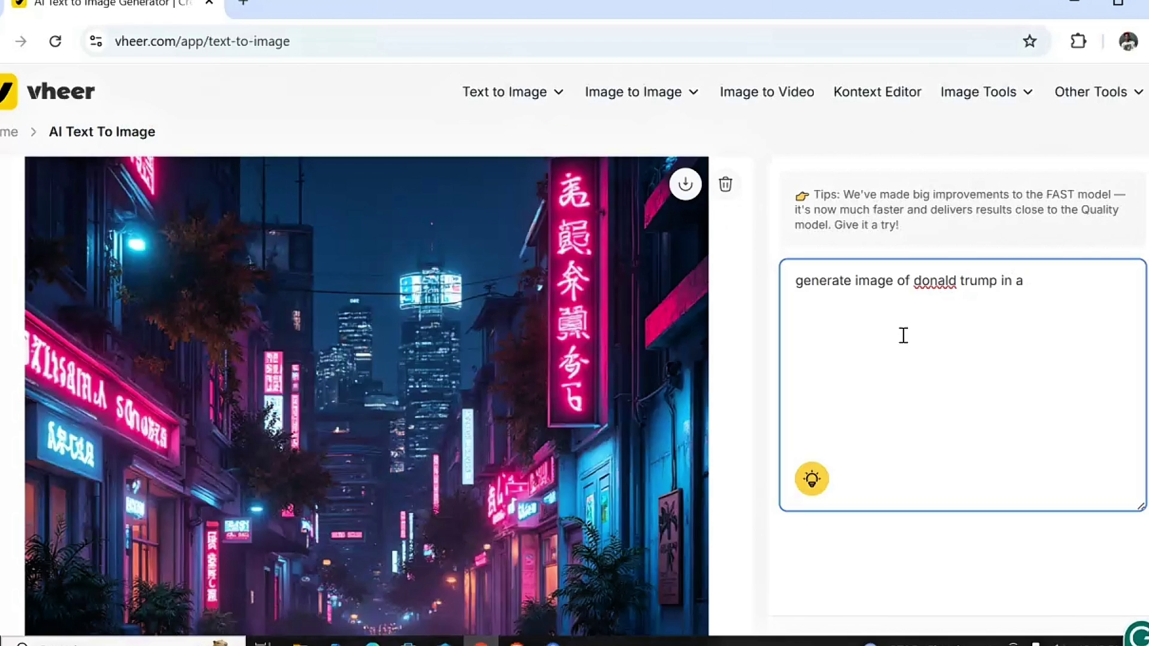
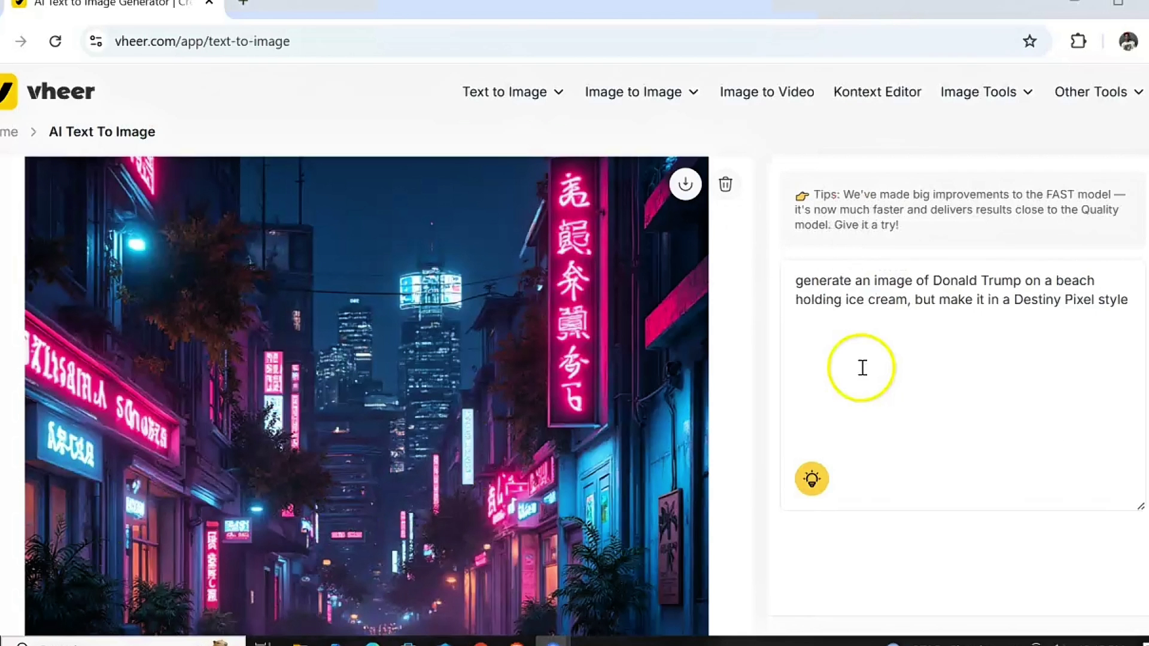
Step: Generate the beach image with the Fast Model at a 1:1 aspect ratio and download the result
scroll(852, 411, "down", 3)
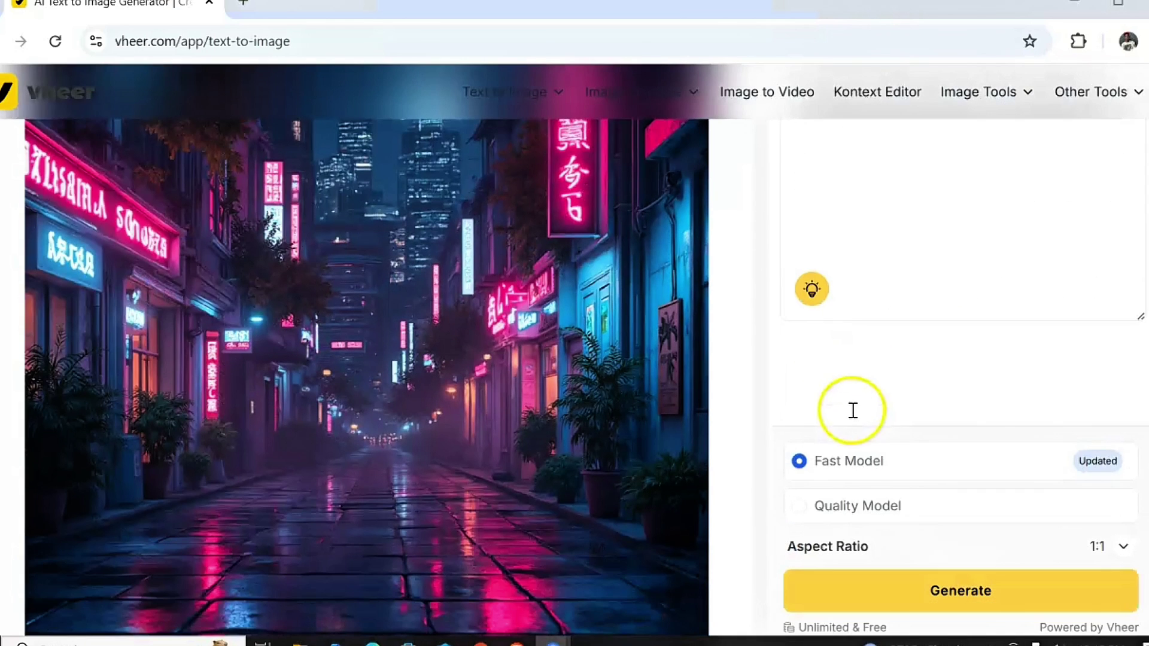
left_click(901, 593)
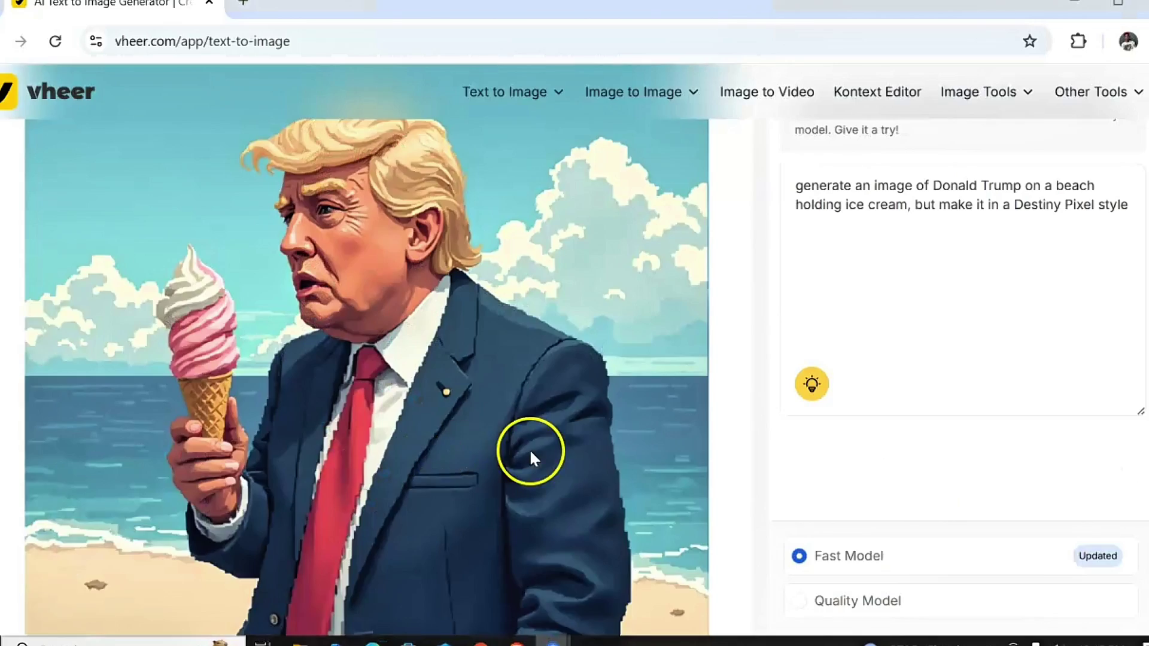
scroll(533, 458, "up", 2)
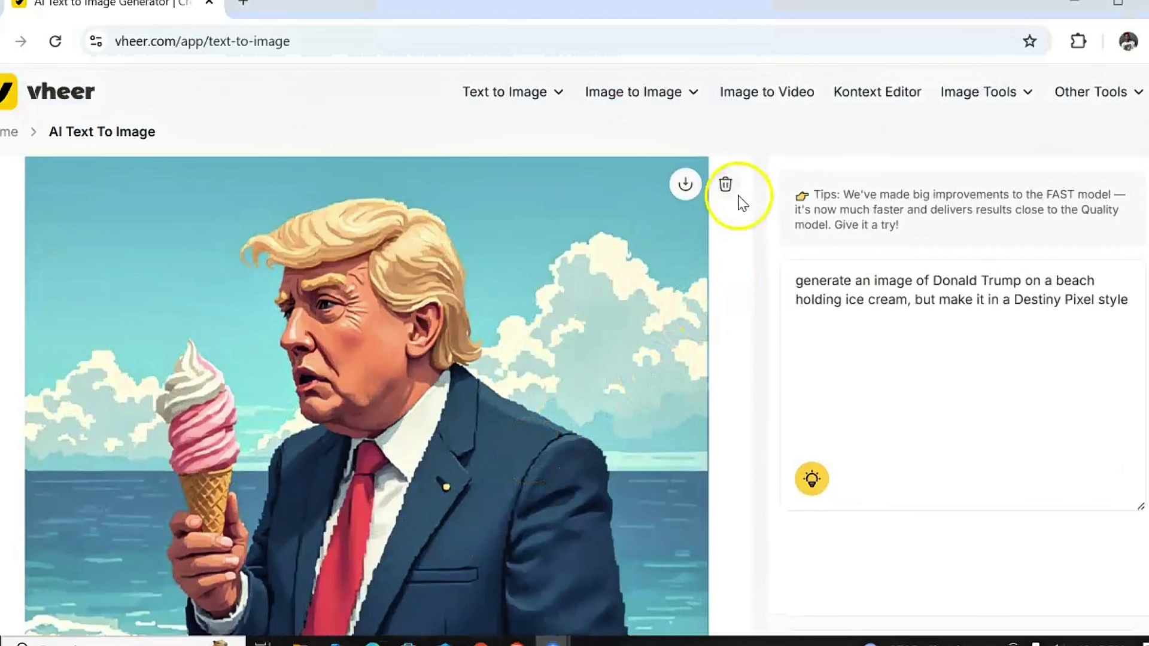
left_click(685, 186)
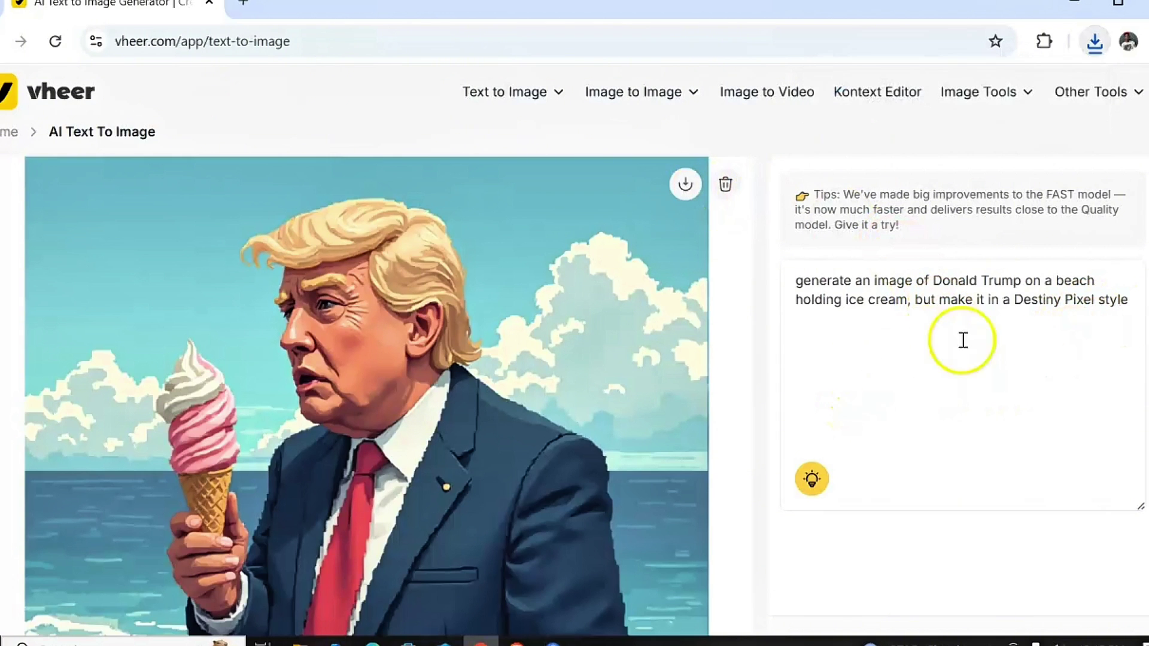
Step: Extend the prompt with "let him be excited", accepting the suggested spelling correction and the comma after "style"
left_click(1133, 298)
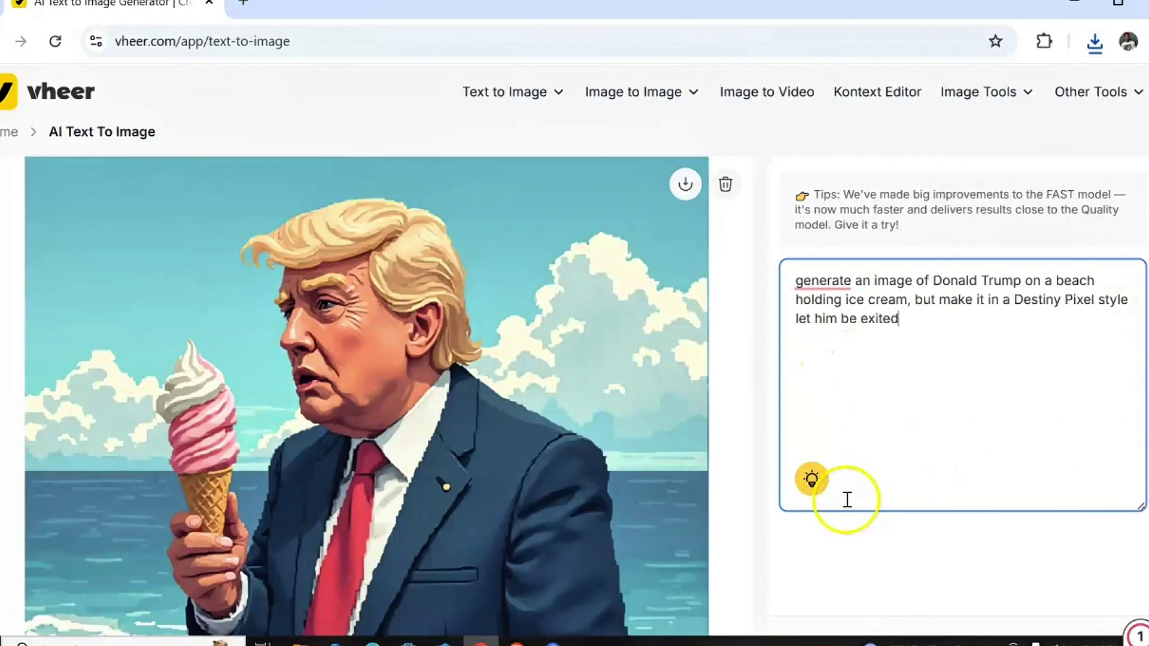
mouse_move(805, 281)
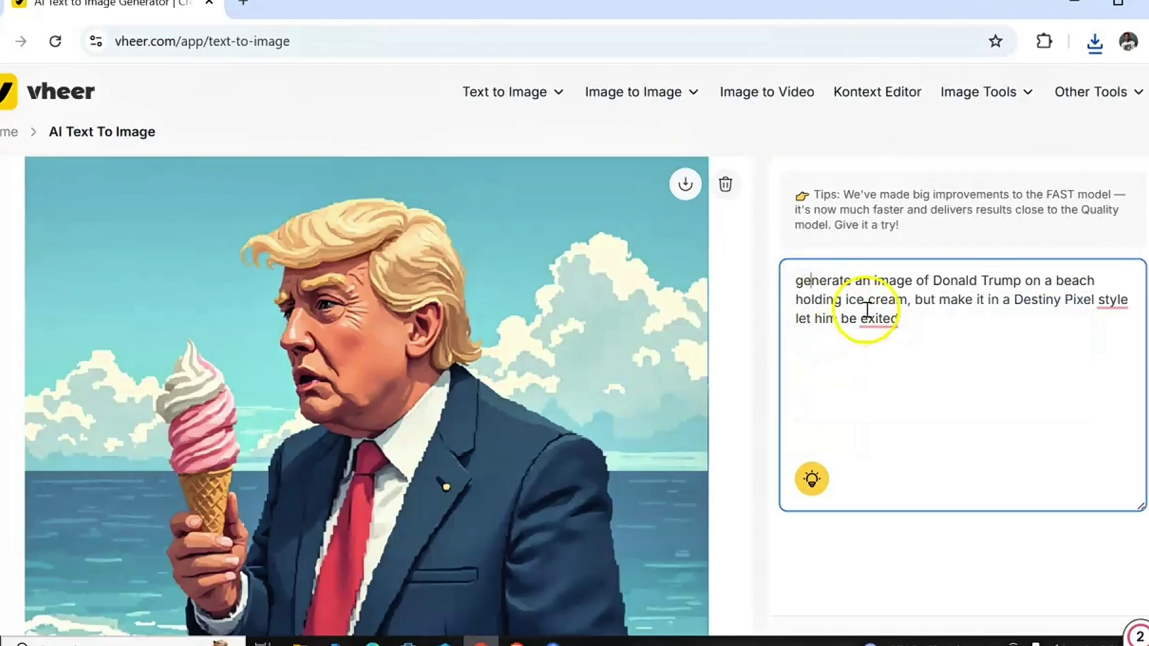
mouse_move(875, 320)
left_click(873, 361)
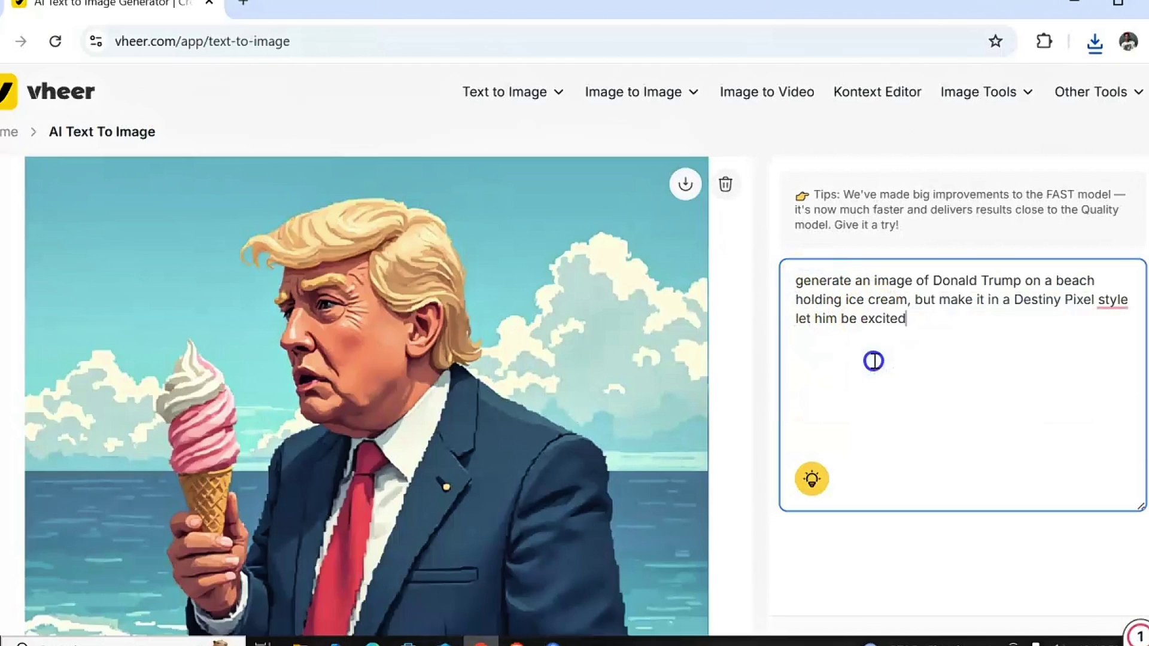
mouse_move(1113, 300)
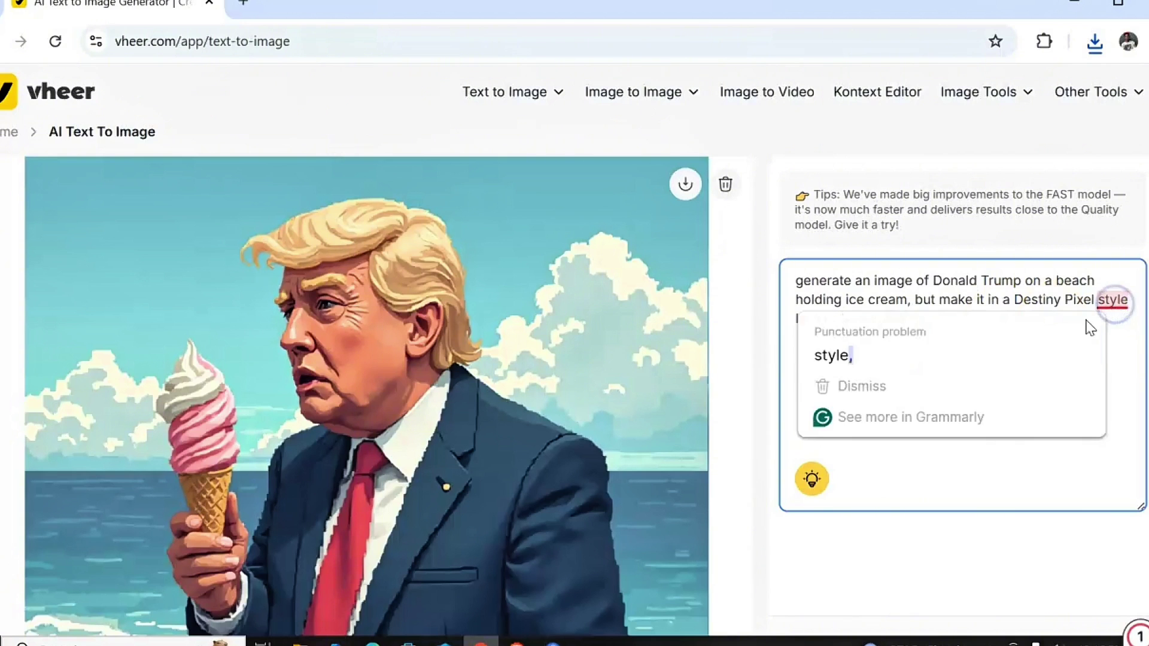
left_click(966, 366)
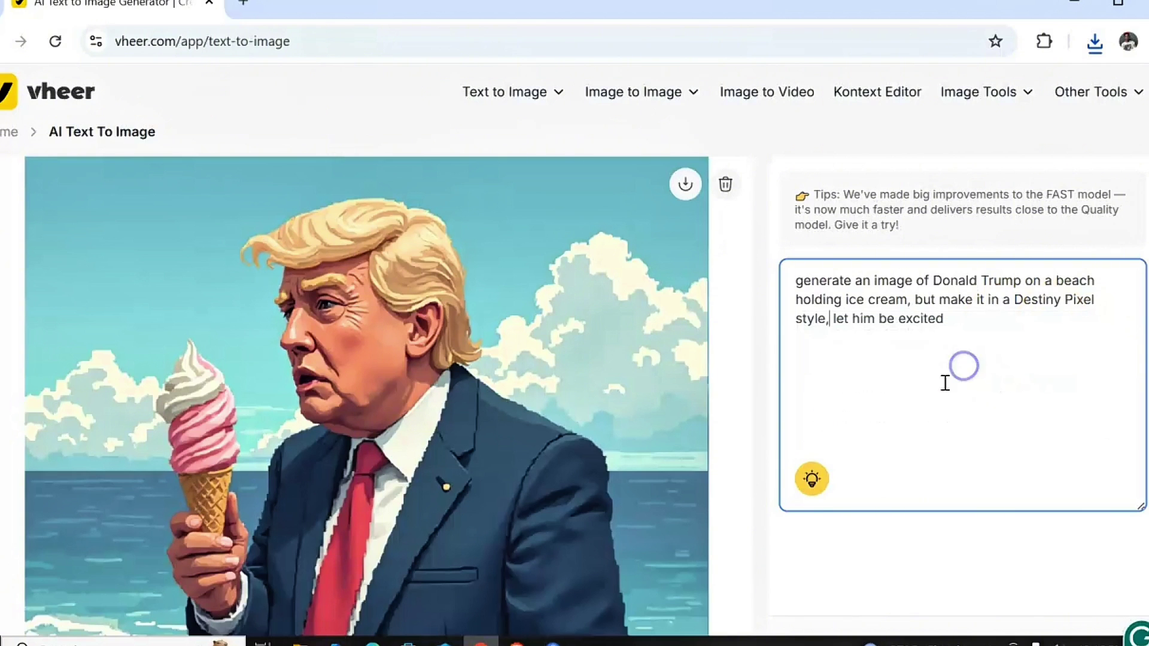
Step: Replace the beach prompt with random prompt suggestions, ending on the one about a futuristic neon city at night
left_click(814, 479)
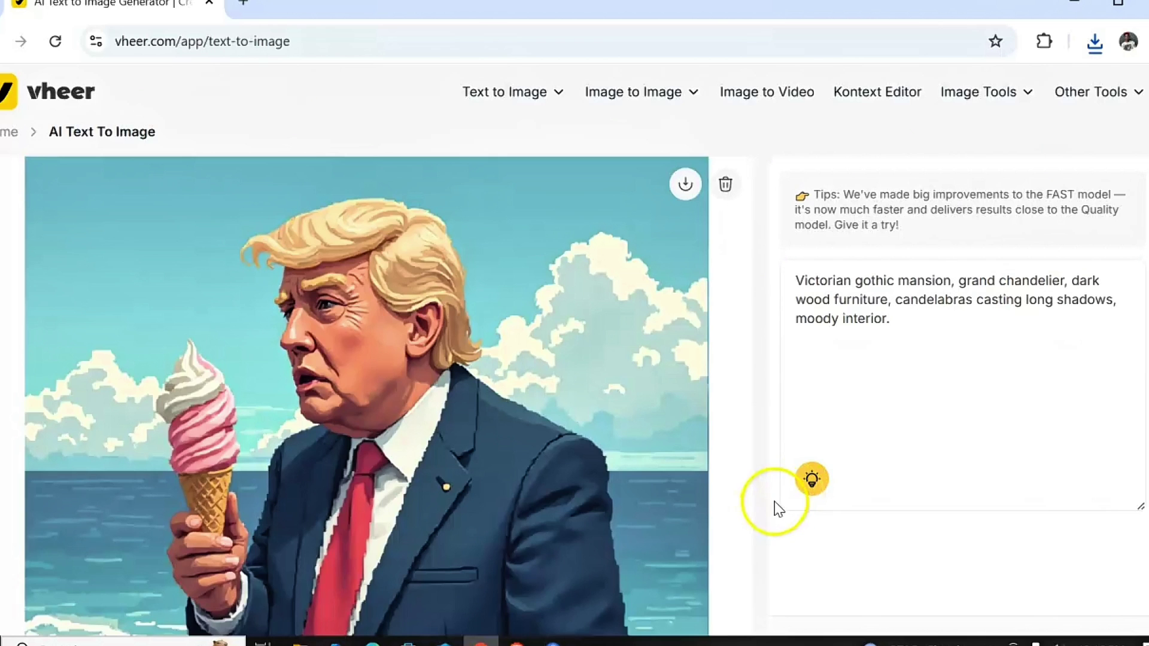
scroll(806, 452, "down", 3)
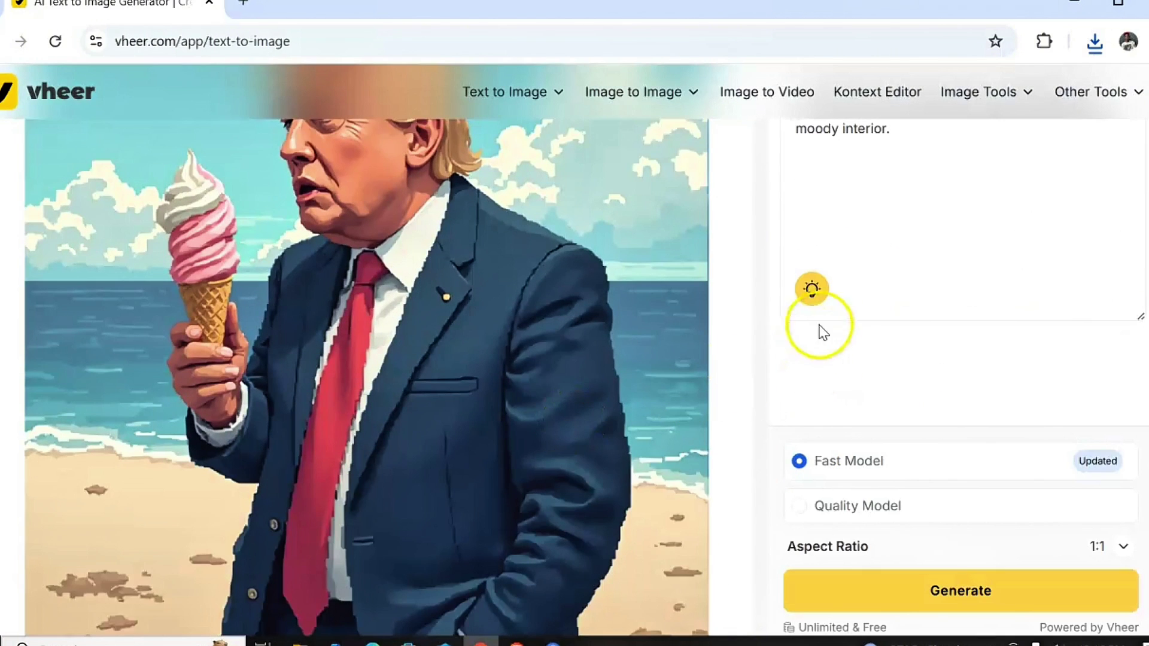
left_click(814, 294)
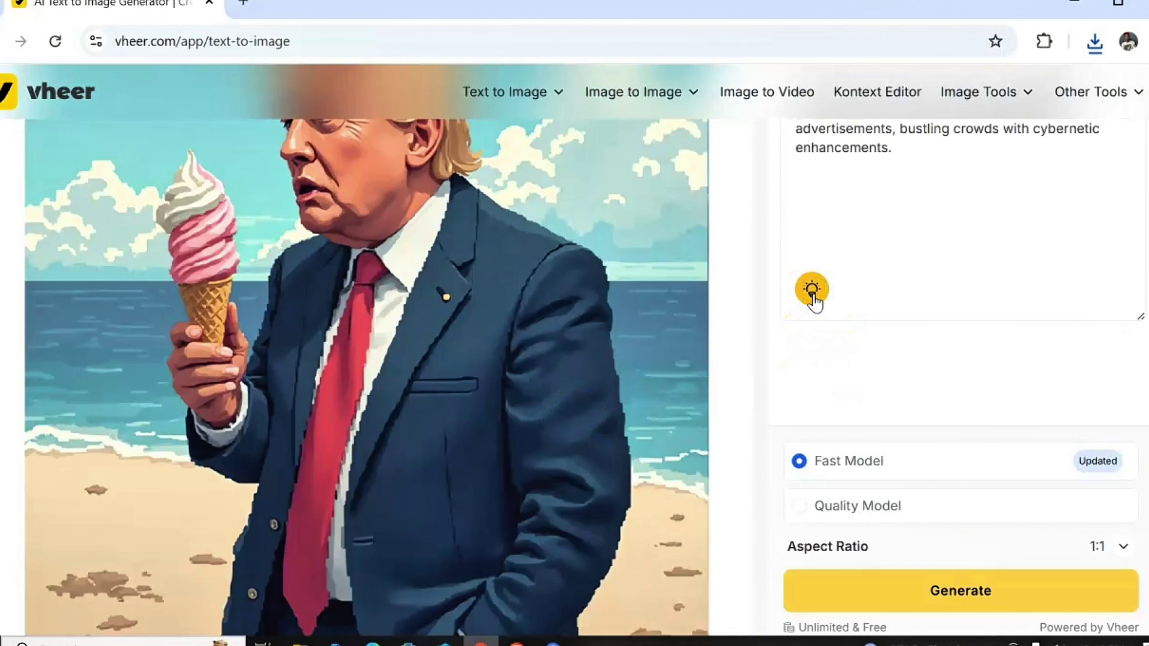
scroll(811, 299, "up", 3)
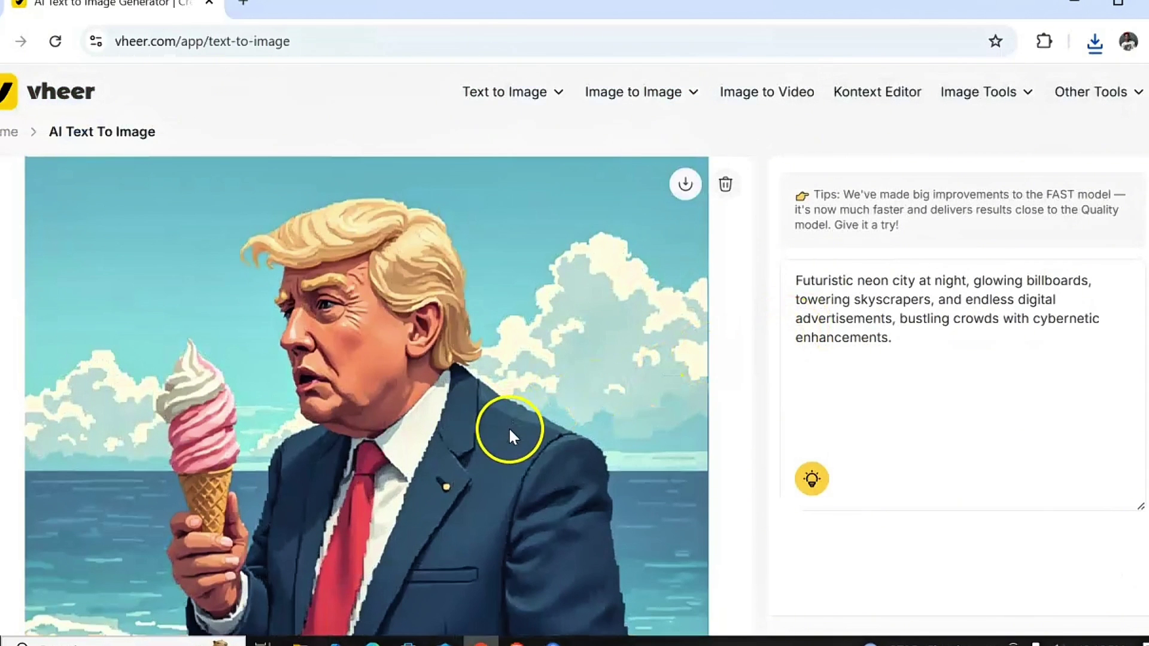
scroll(995, 398, "down", 5)
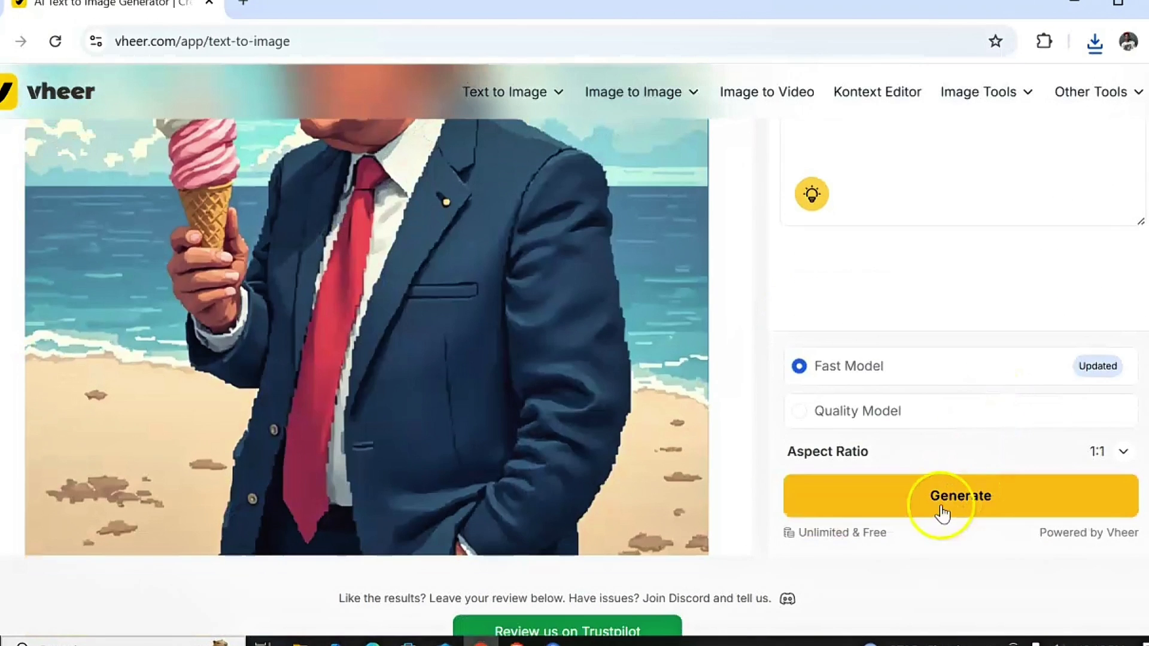
scroll(815, 275, "up", 5)
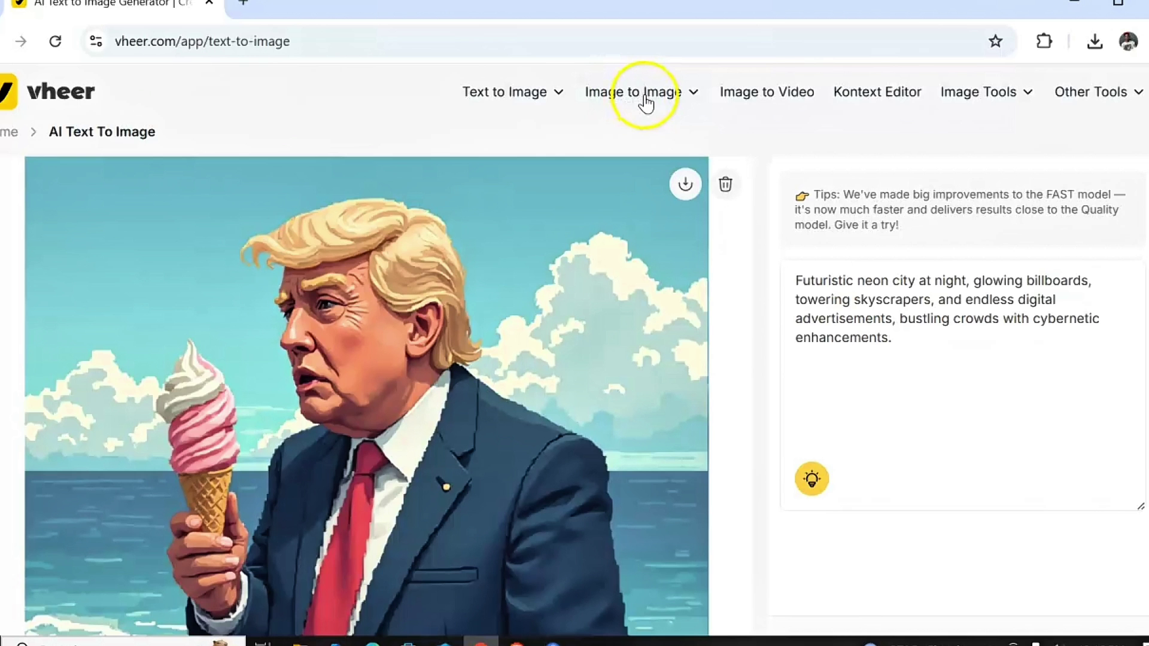
Step: Open the AI Image To Video Generator and enter its video generation workspace
left_click(775, 106)
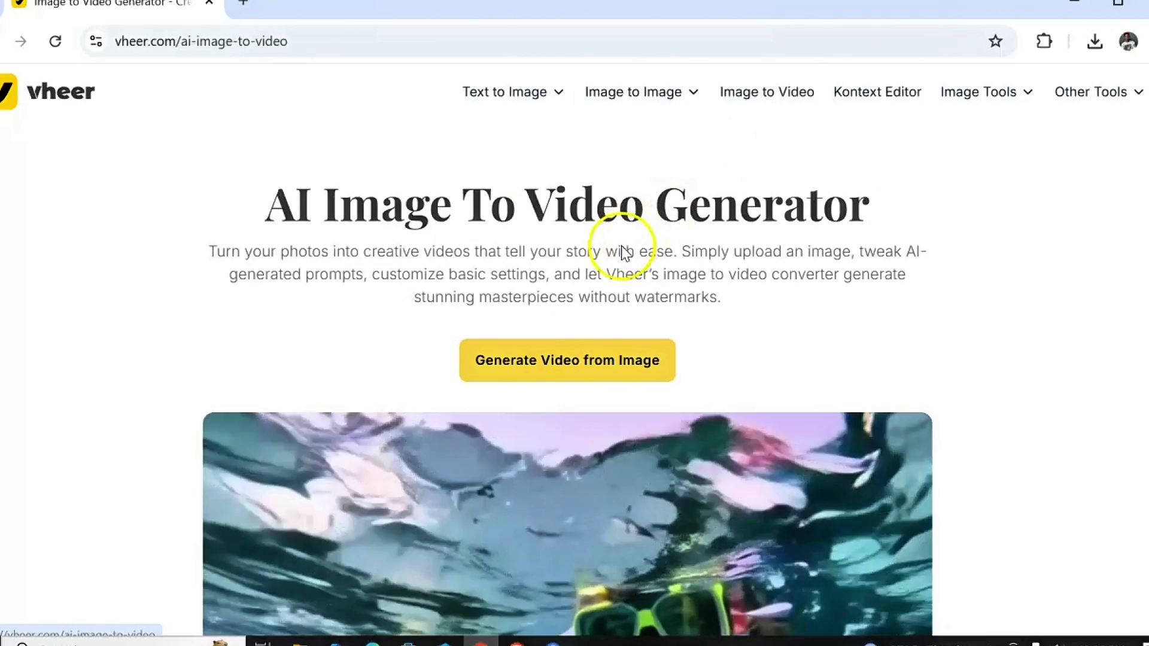
scroll(577, 379, "down", 5)
scroll(575, 377, "up", 5)
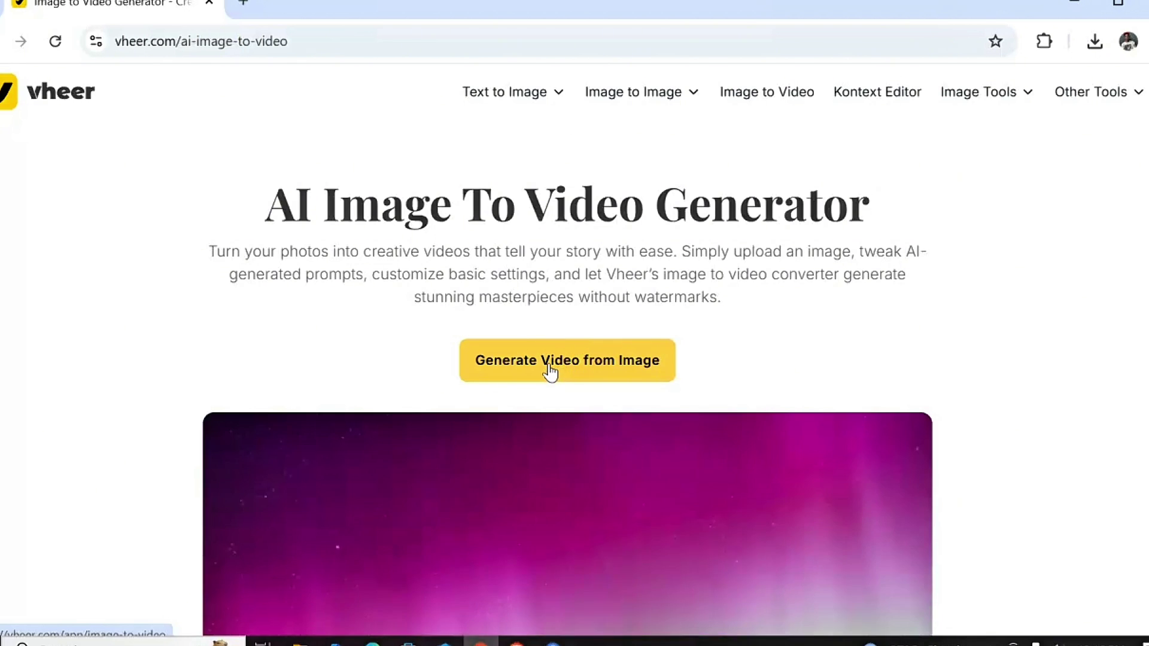
left_click(550, 366)
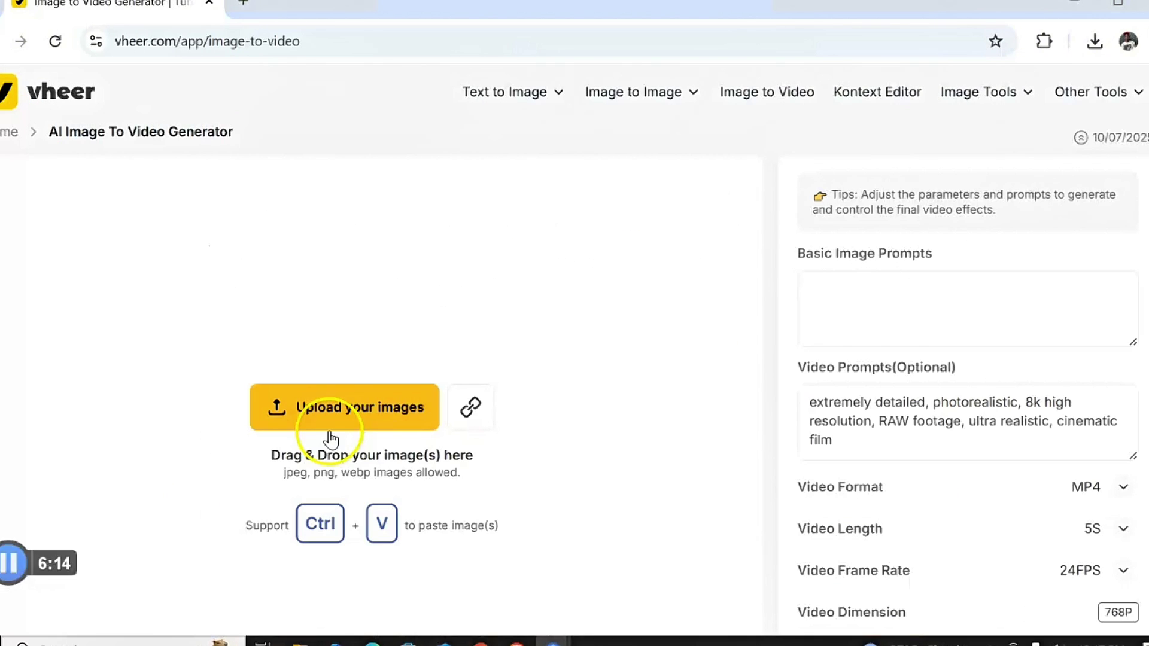
Step: Upload the beach image gu5AoI09 from the Downloads folder as the source for the video
left_click(336, 415)
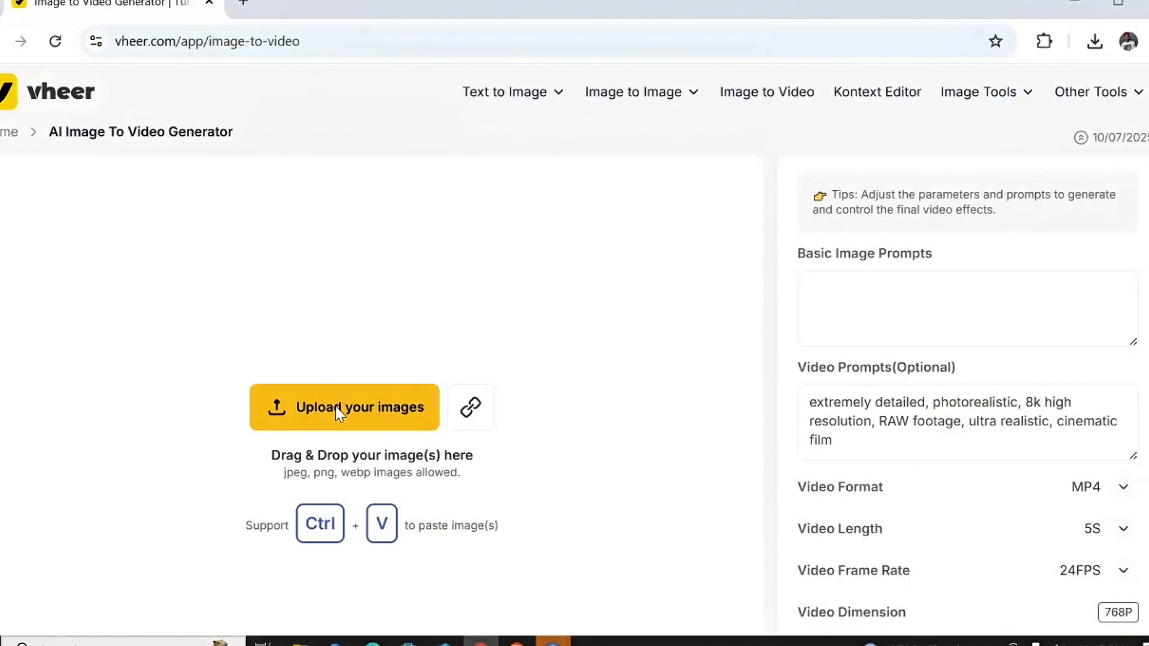
left_click(276, 400)
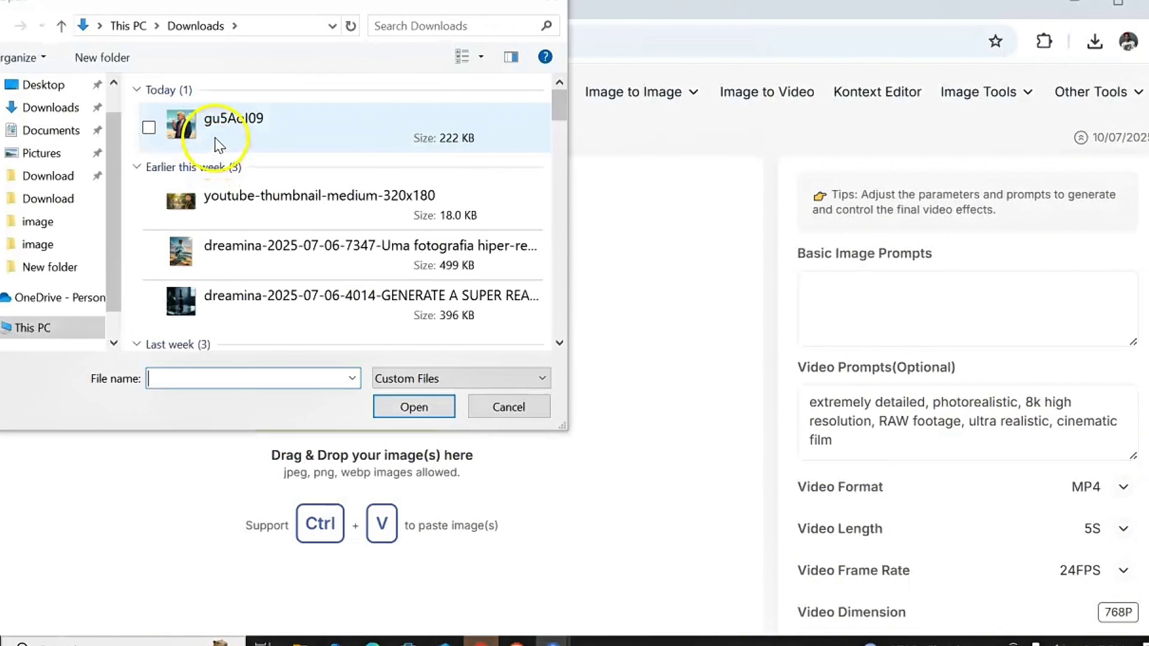
double_click(214, 138)
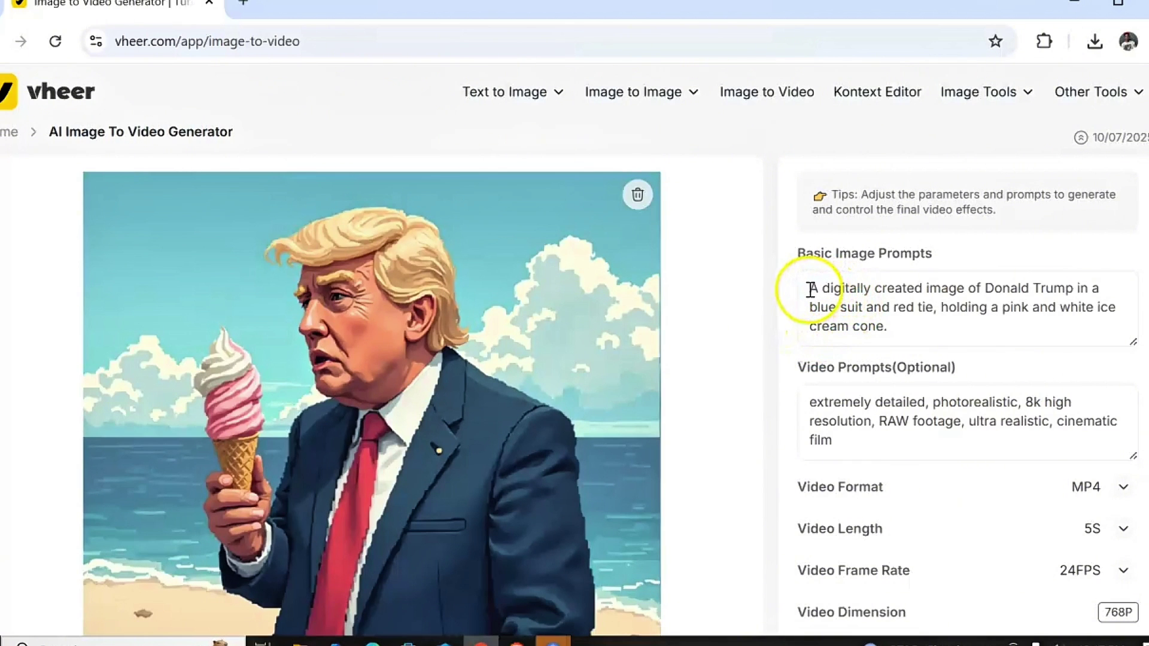
Step: Review the automatically filled basic image prompt and the video prompt, format, length, frame rate and dimension settings
left_click_drag(811, 290, 903, 328)
left_click(902, 328)
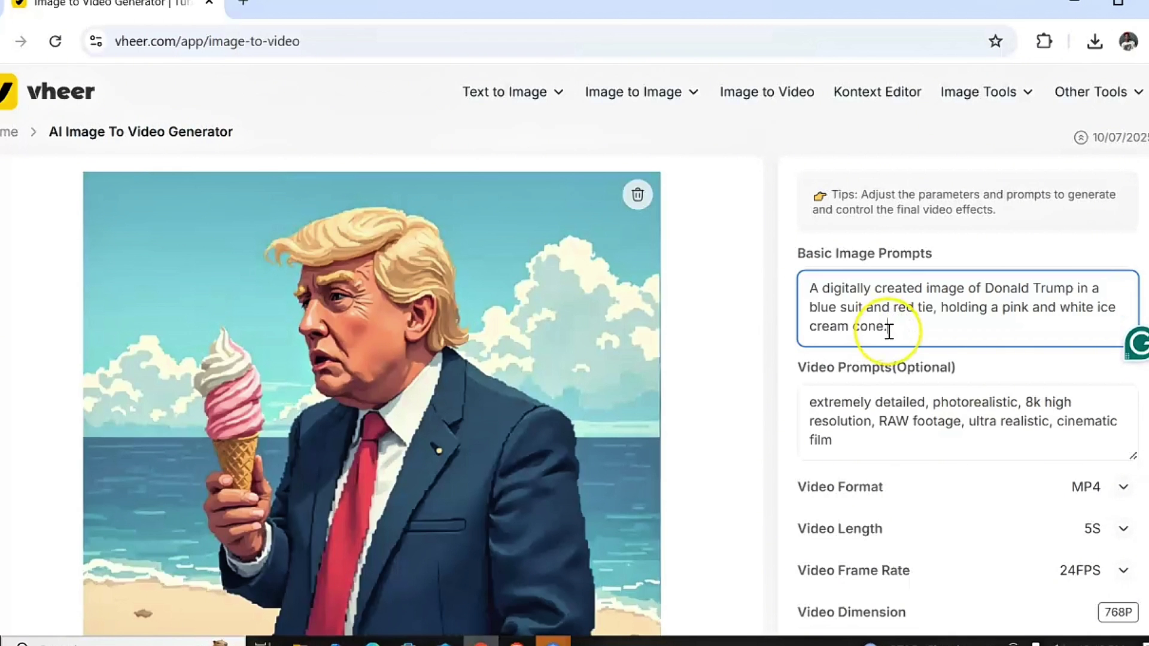
scroll(889, 332, "down", 1)
scroll(890, 331, "down", 4)
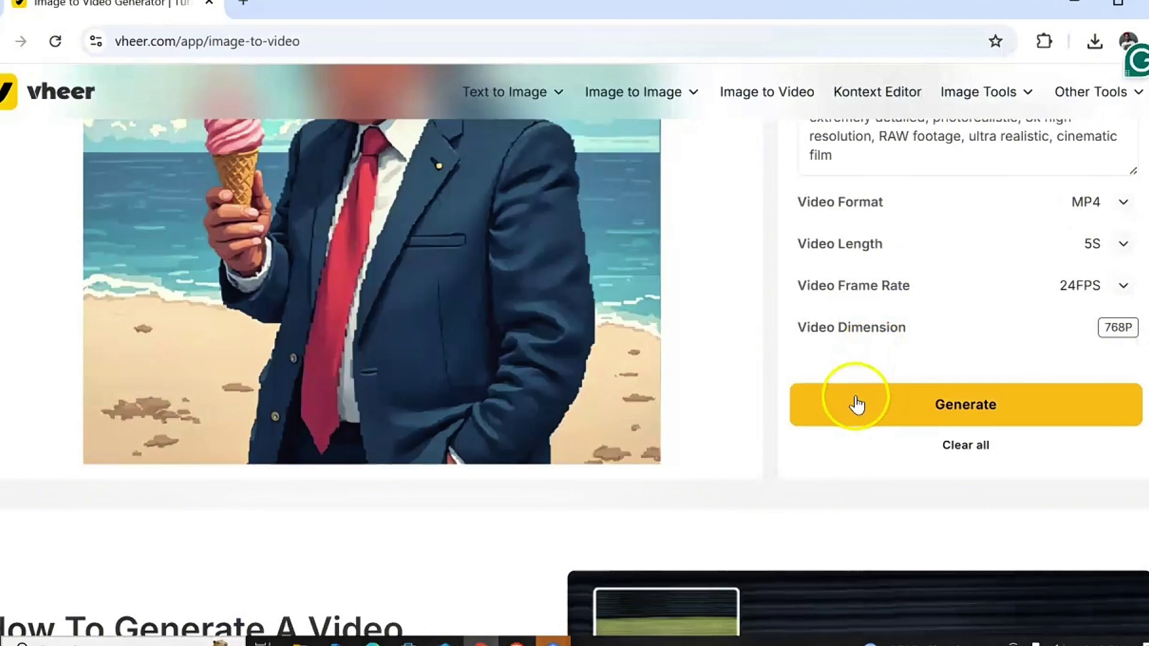
scroll(858, 367, "up", 5)
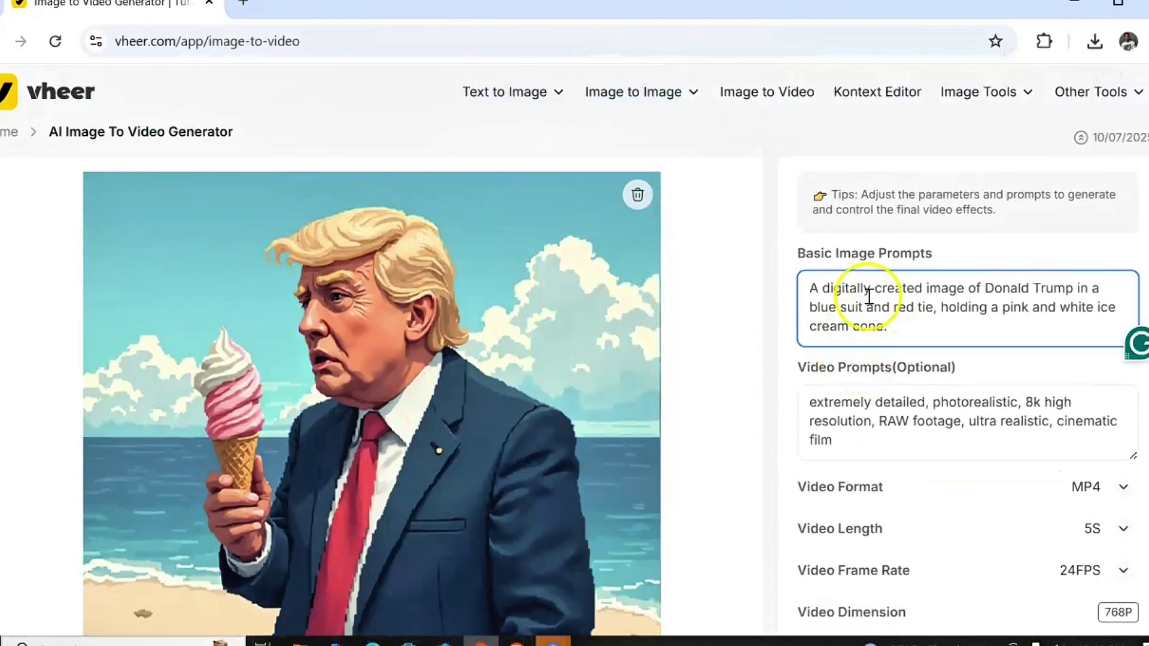
scroll(862, 379, "down", 8)
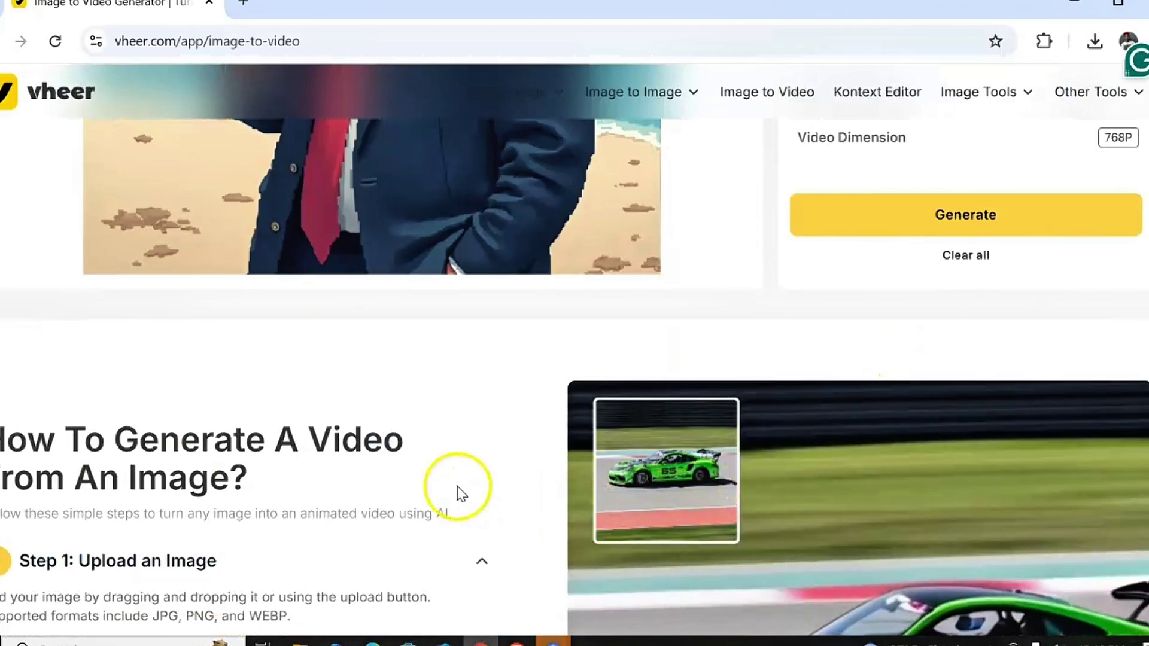
scroll(954, 236, "up", 2)
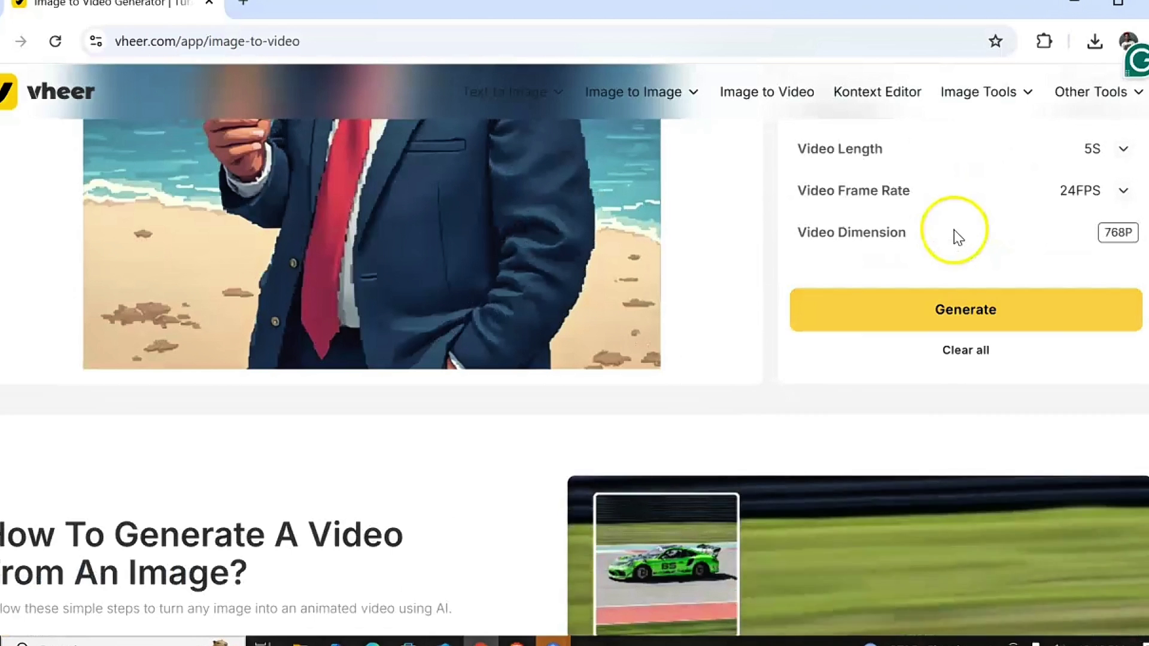
scroll(895, 282, "up", 5)
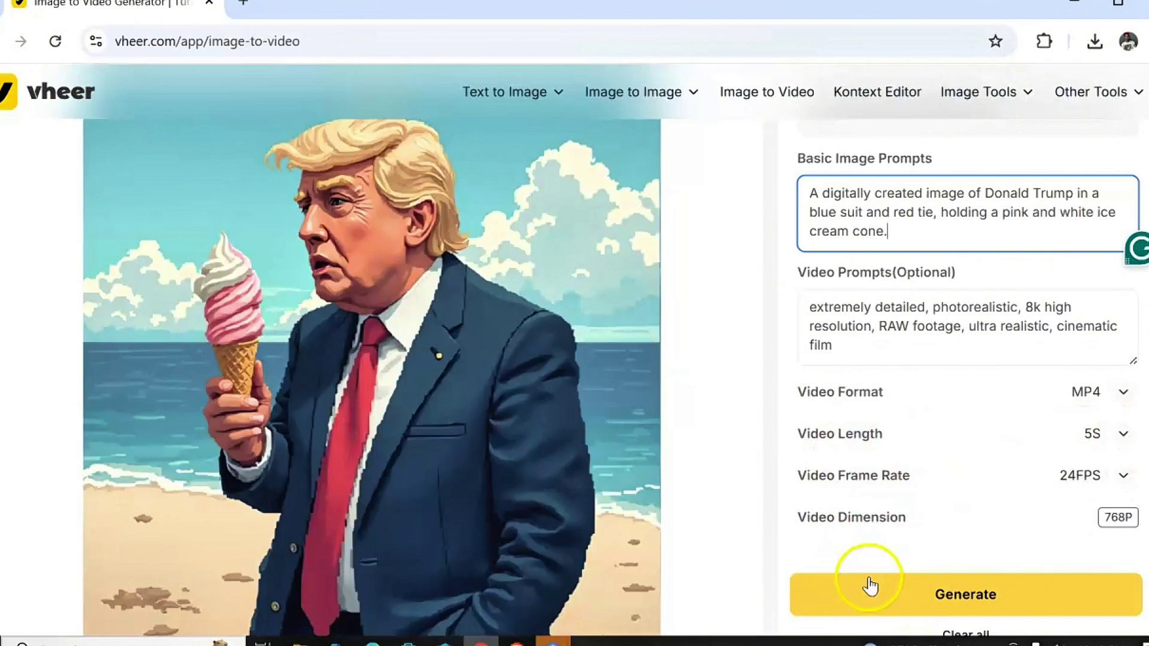
Step: Generate the beach video as a 5S MP4 at 24FPS and 768P, and download it
left_click(1023, 595)
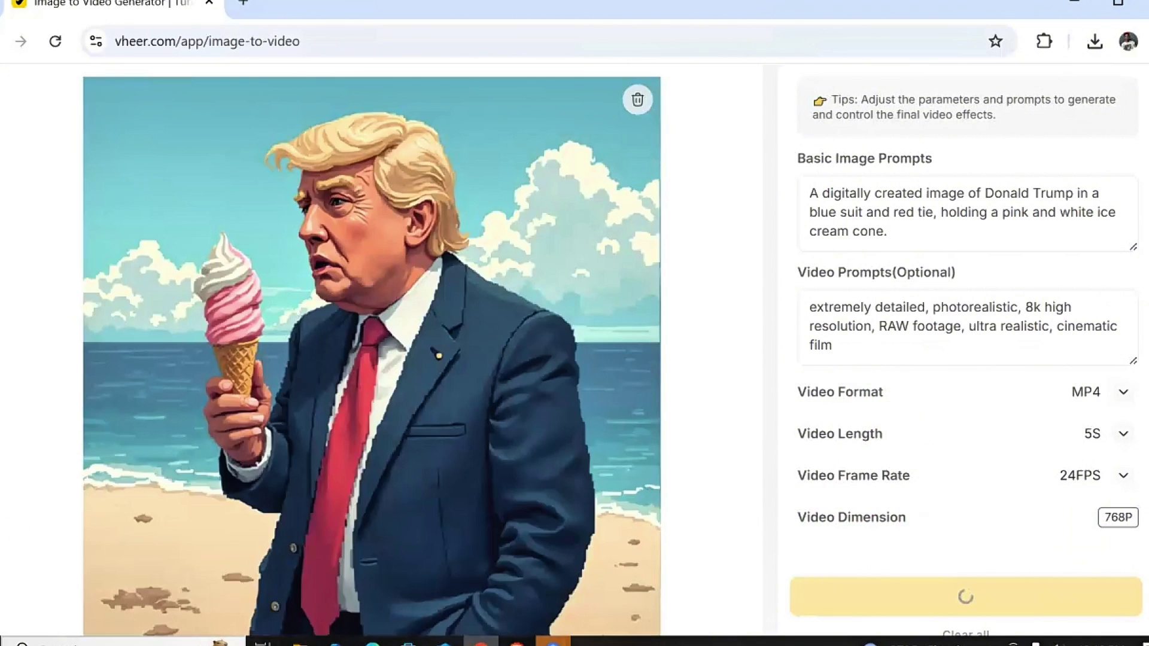
scroll(446, 508, "down", 2)
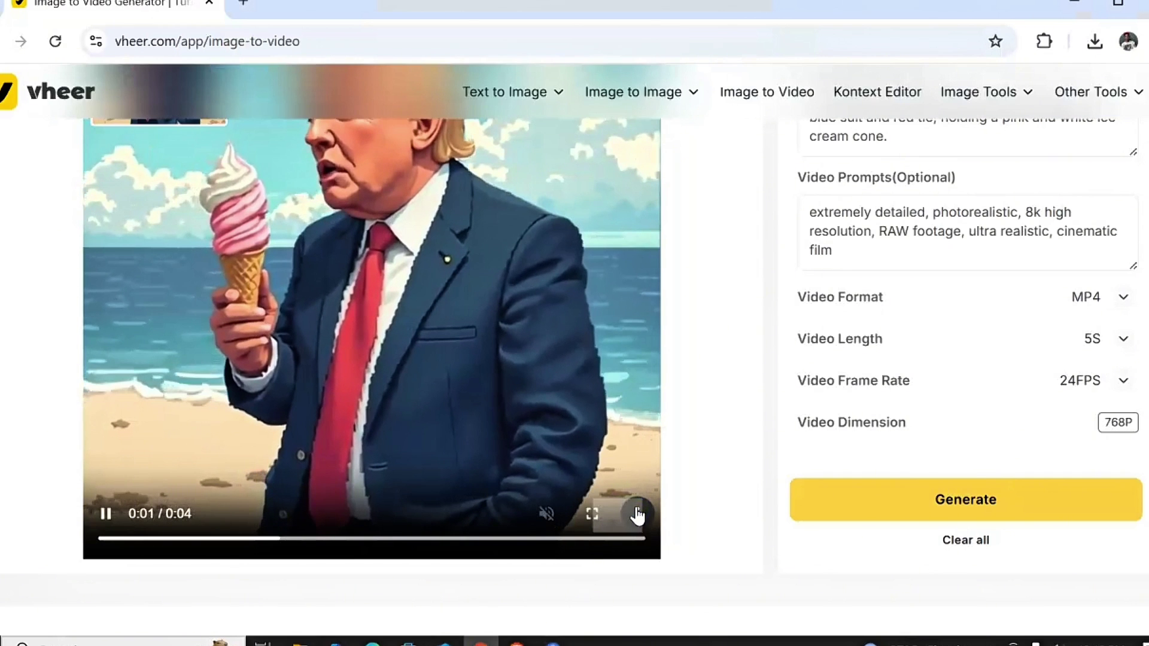
left_click(638, 515)
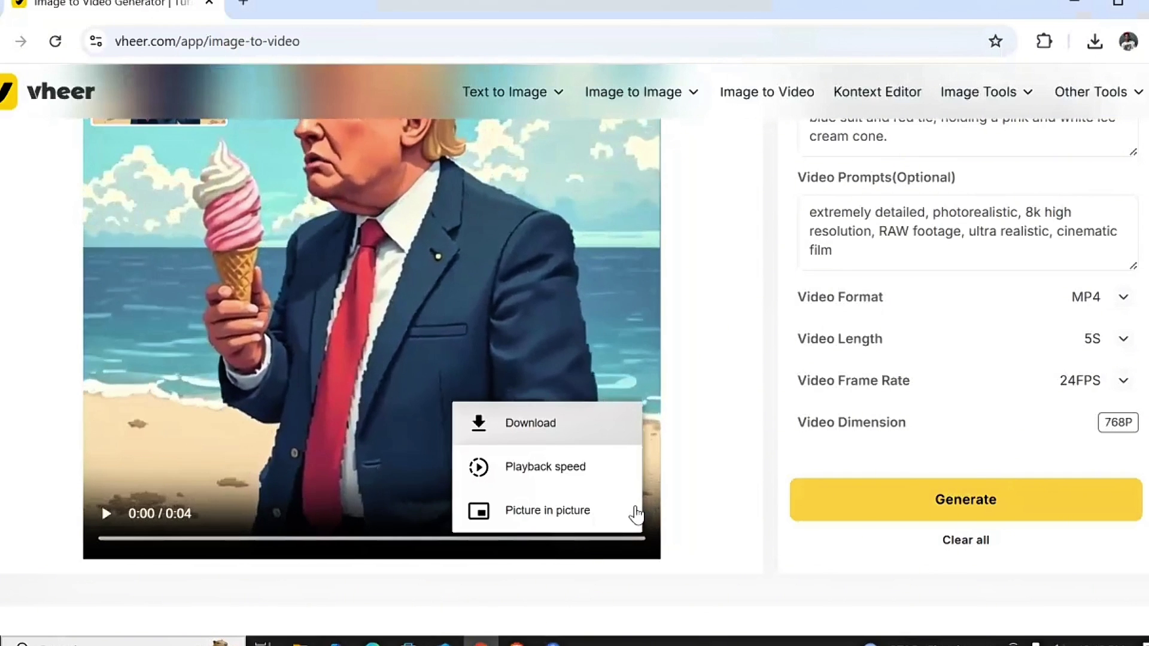
left_click(576, 430)
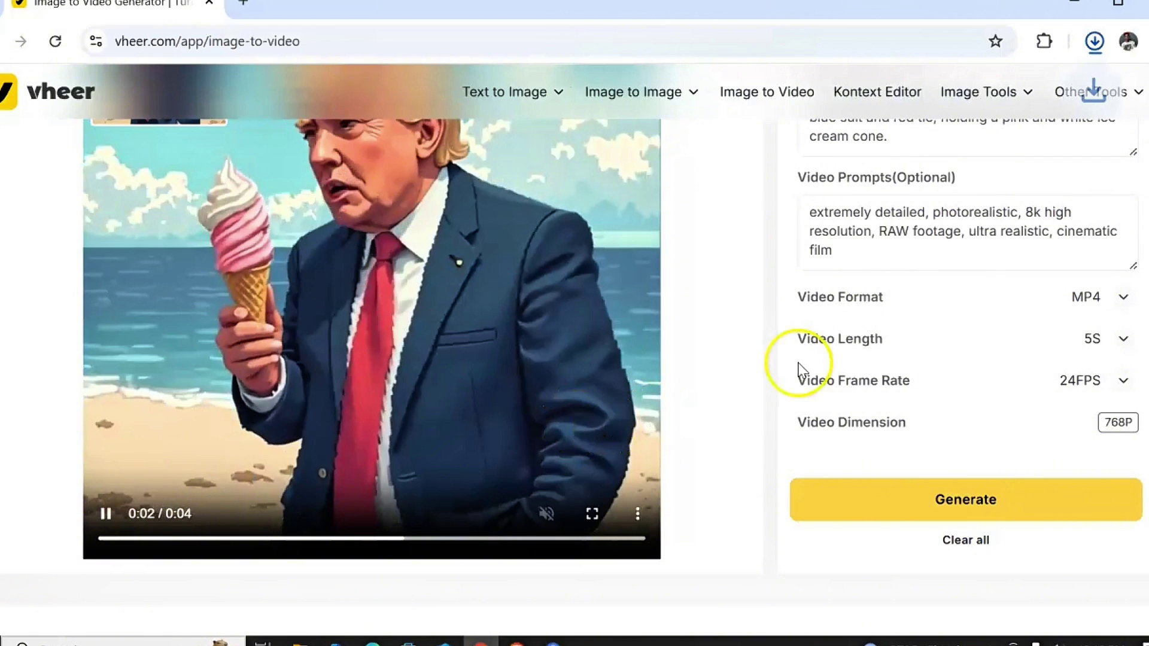
Step: Highlight the full basic image prompt to compare its wording with the generated video
scroll(801, 371, "up", 3)
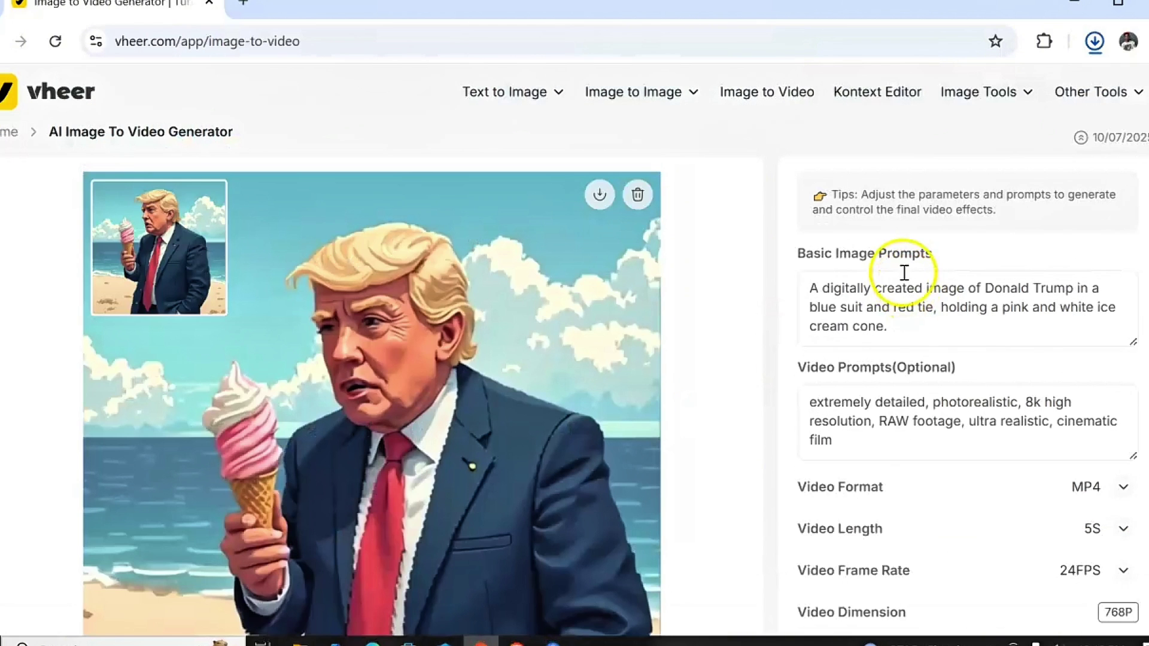
left_click(805, 290)
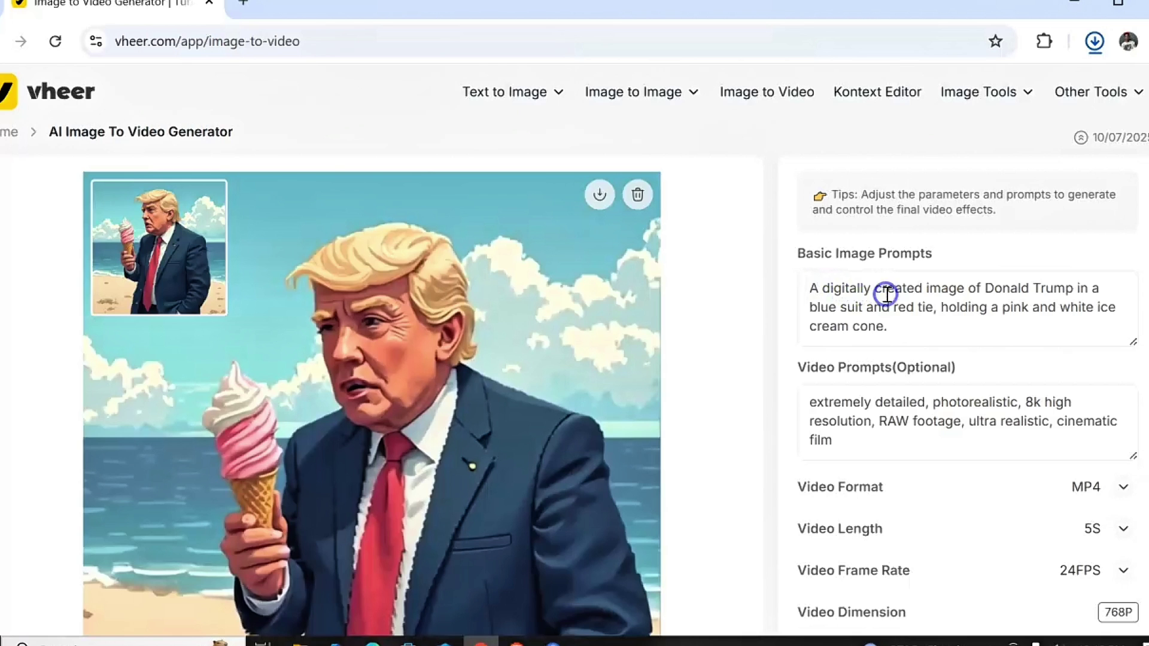
left_click(901, 326)
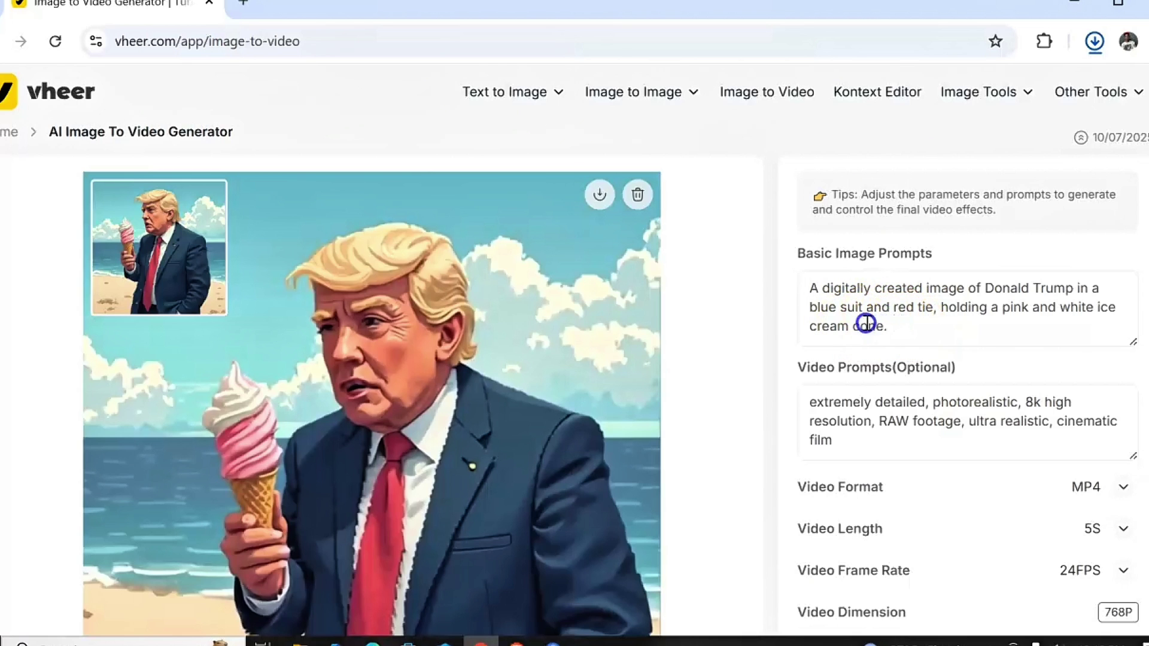
left_click(837, 307)
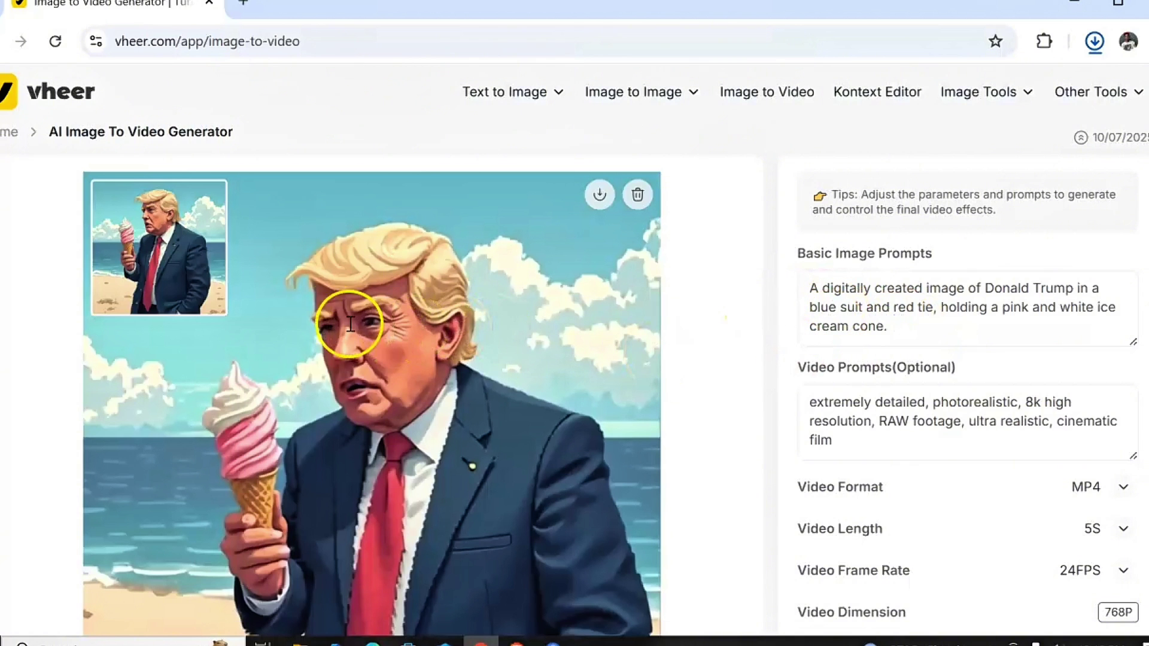
key("ctrl+shift+End")
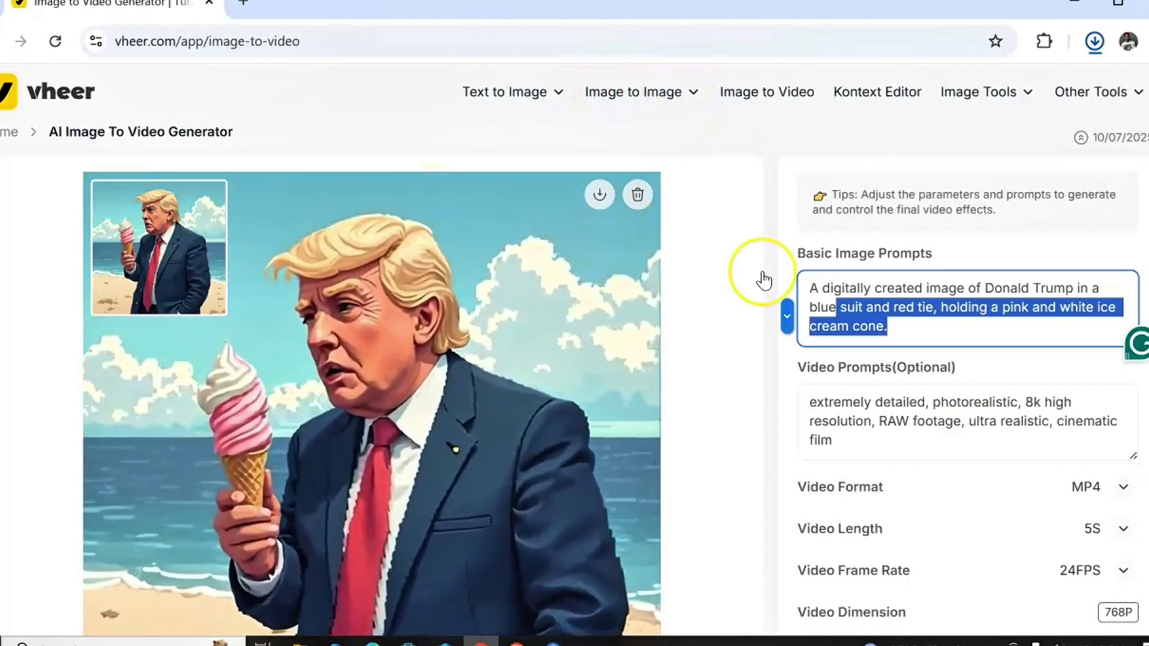
left_click(878, 320)
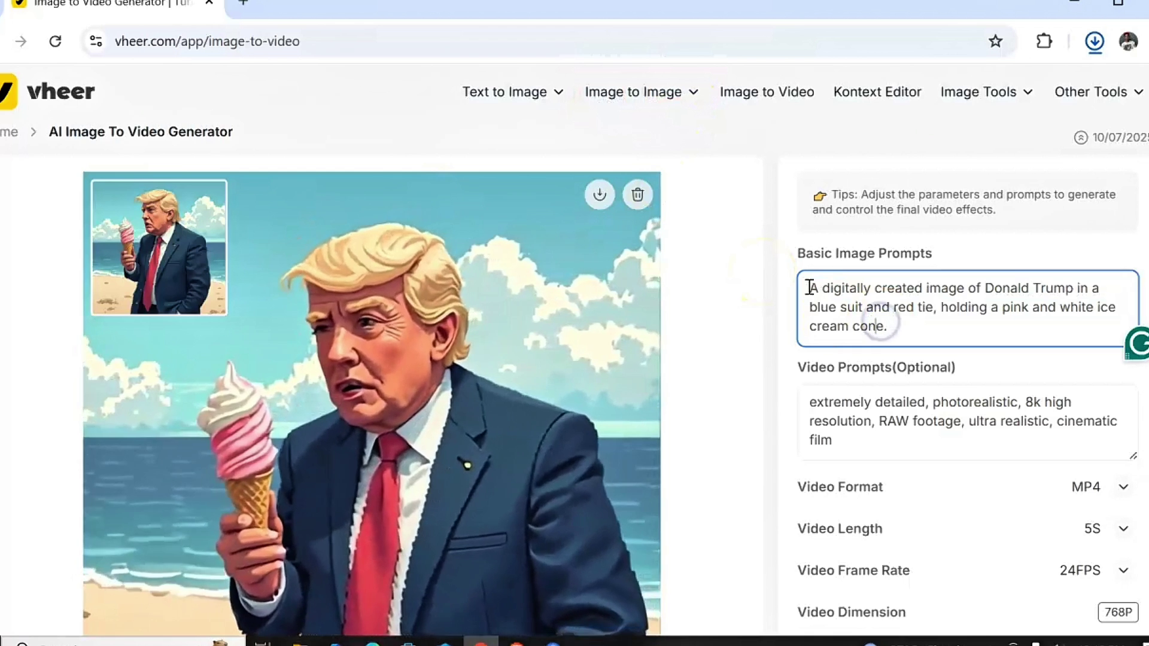
left_click_drag(812, 288, 908, 324)
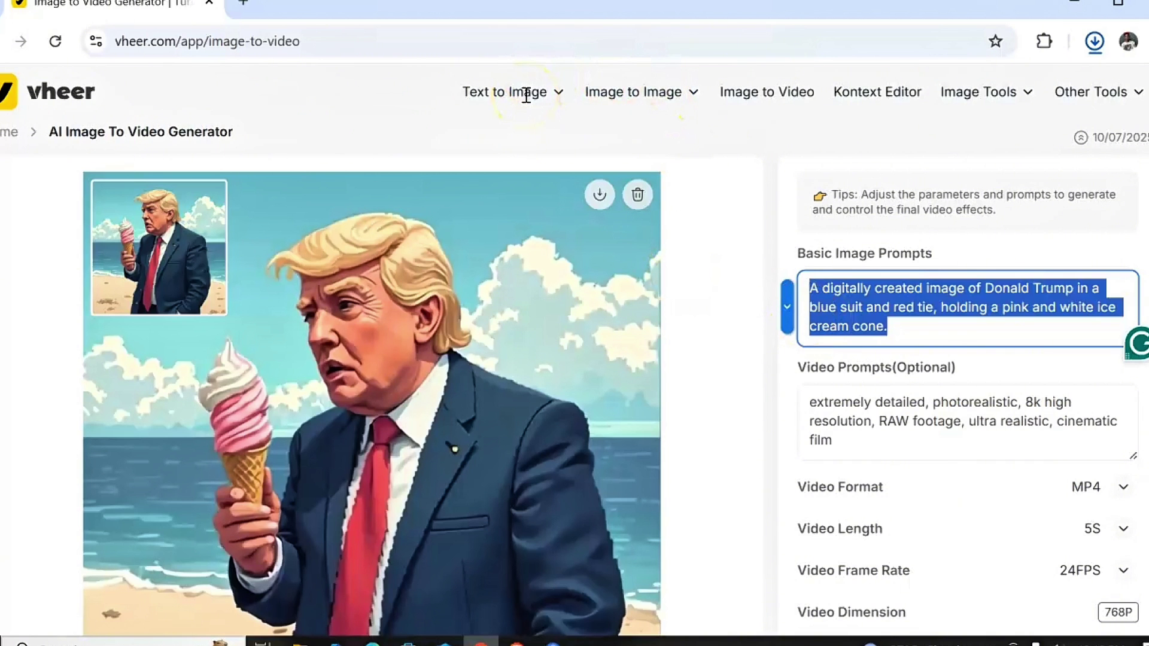
Step: Open the AI Image To Image Generator and enter its image generation workspace
mouse_move(611, 89)
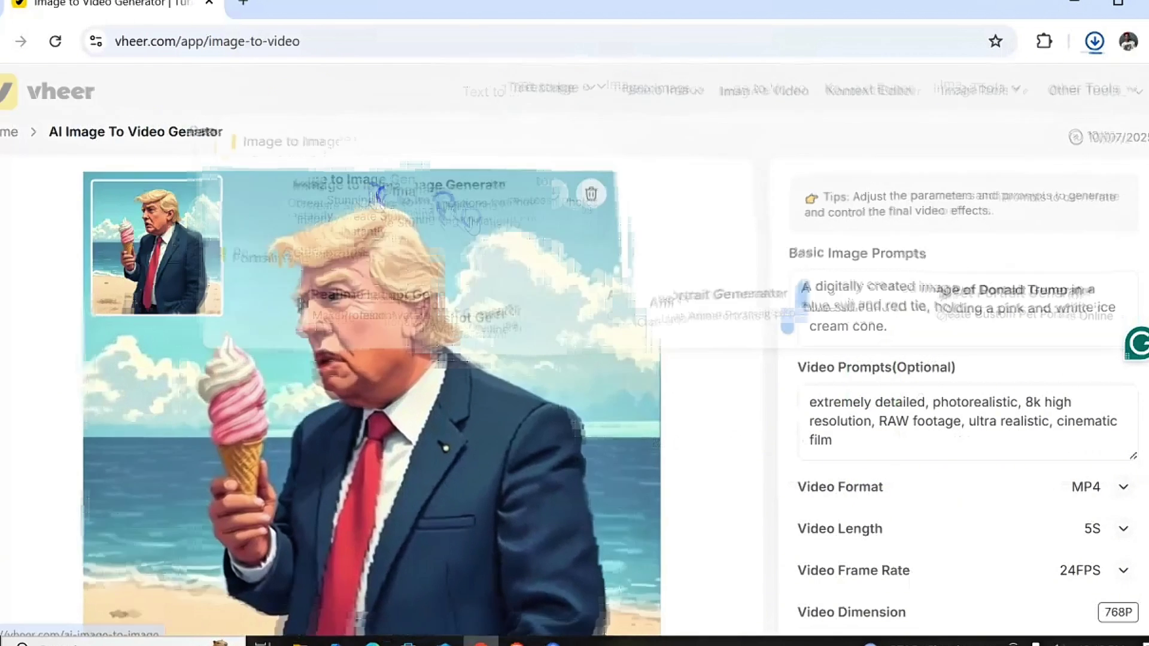
left_click(387, 204)
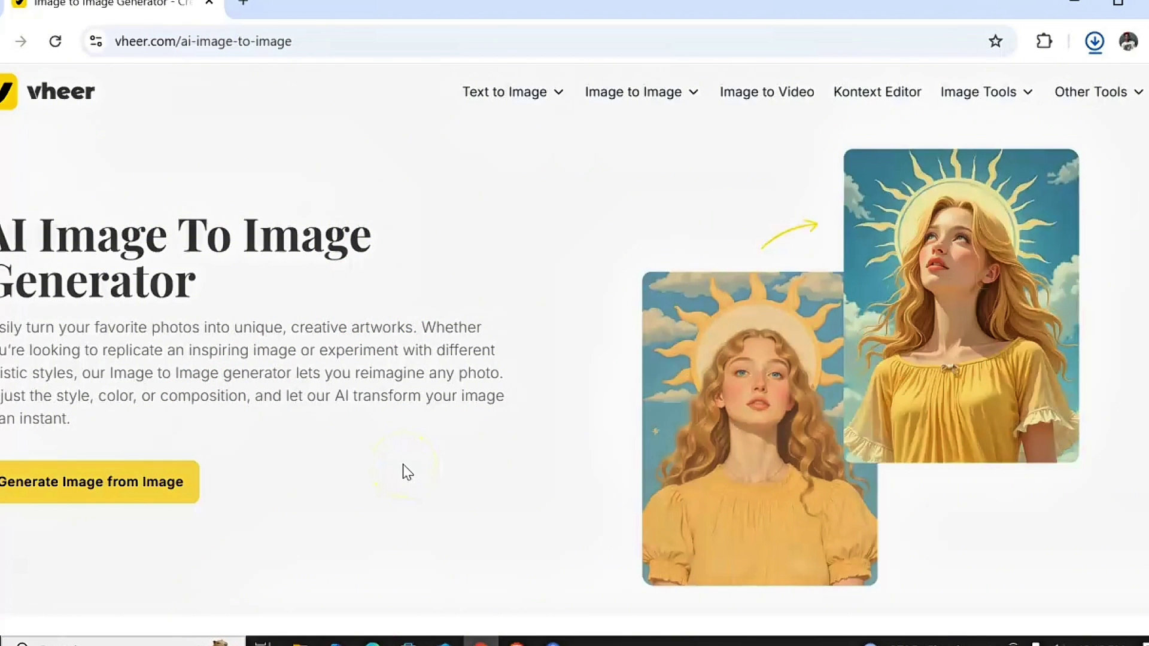
left_click(53, 482)
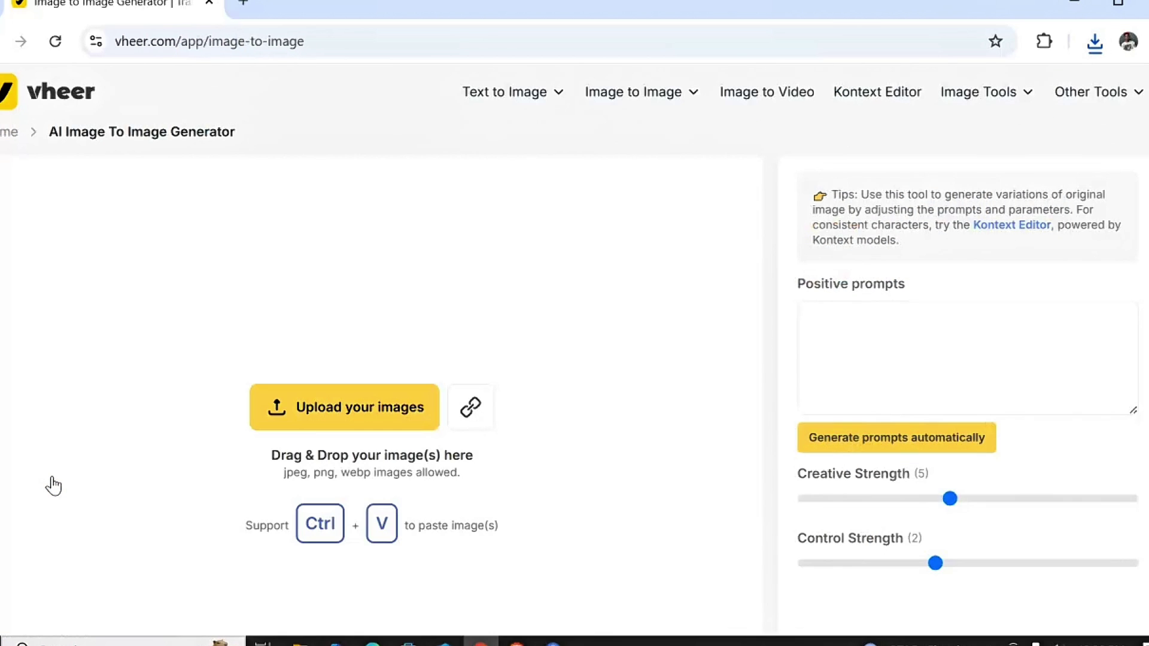
Step: Upload the beach image gu5AoI09 from the Downloads folder and have positive prompts generated for it automatically
left_click(291, 412)
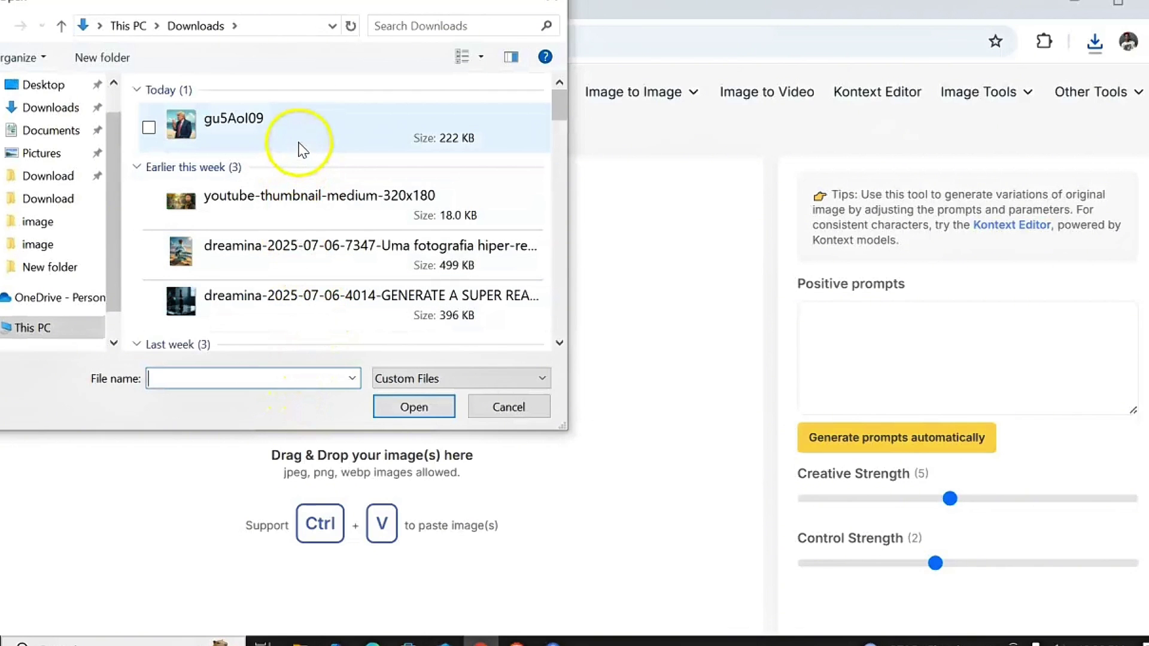
double_click(299, 153)
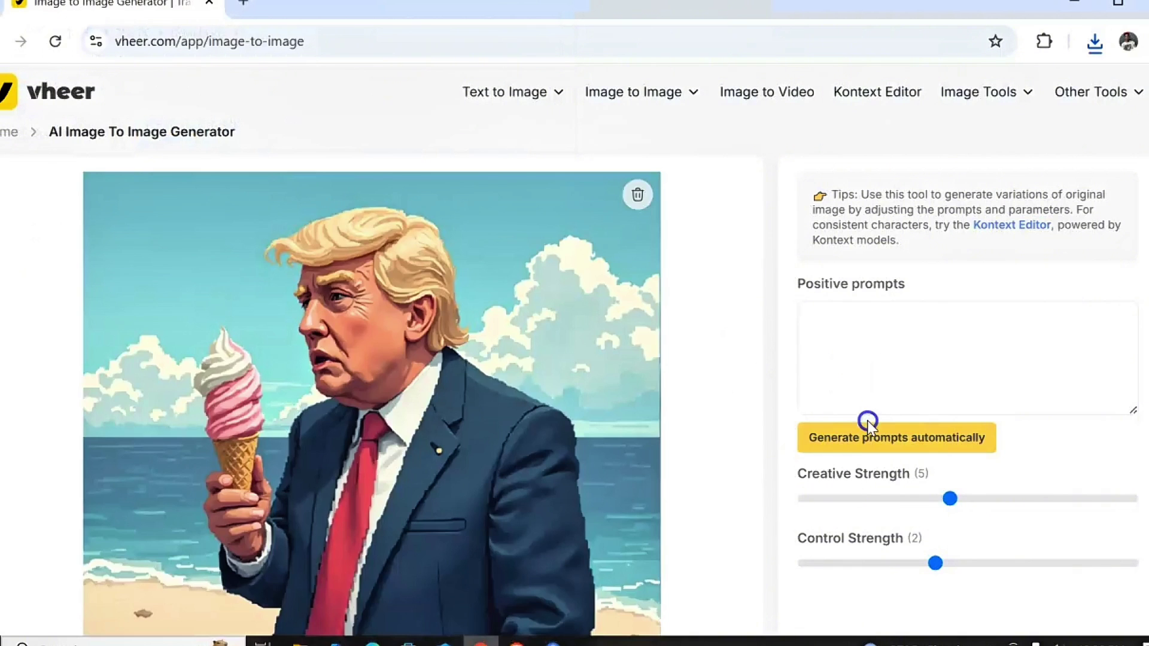
left_click(856, 440)
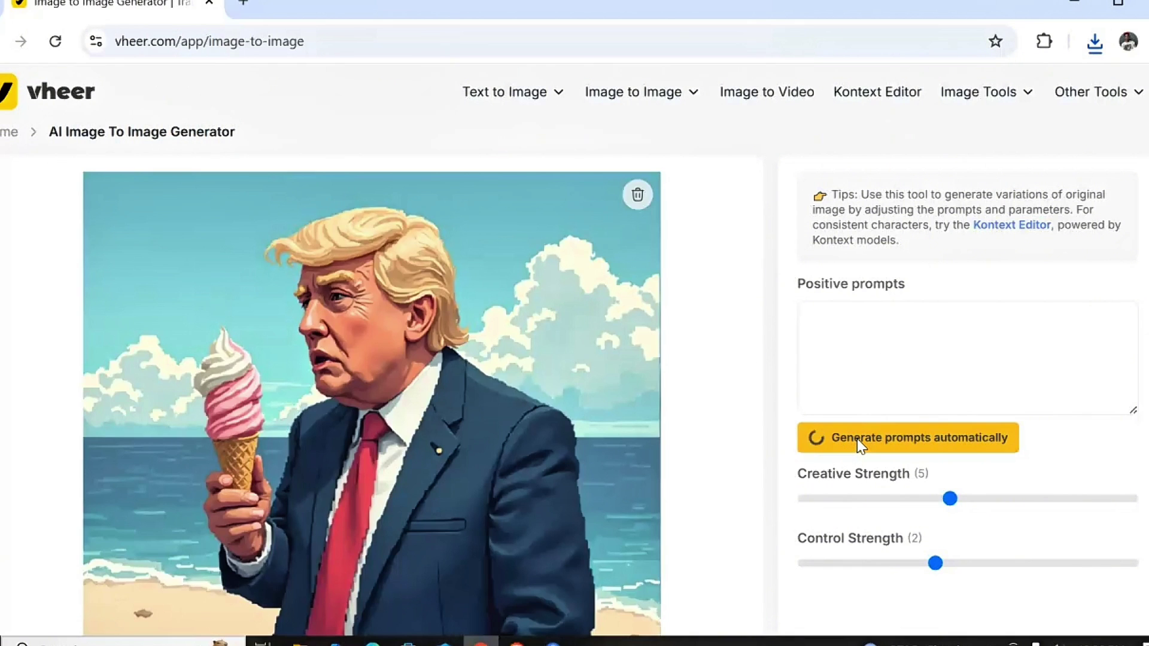
Step: Generate a variation of the uploaded beach image from the automatic prompt, with Creative Strength 5 and Control Strength 2, and review the result
left_click(862, 442)
scroll(862, 442, "down", 5)
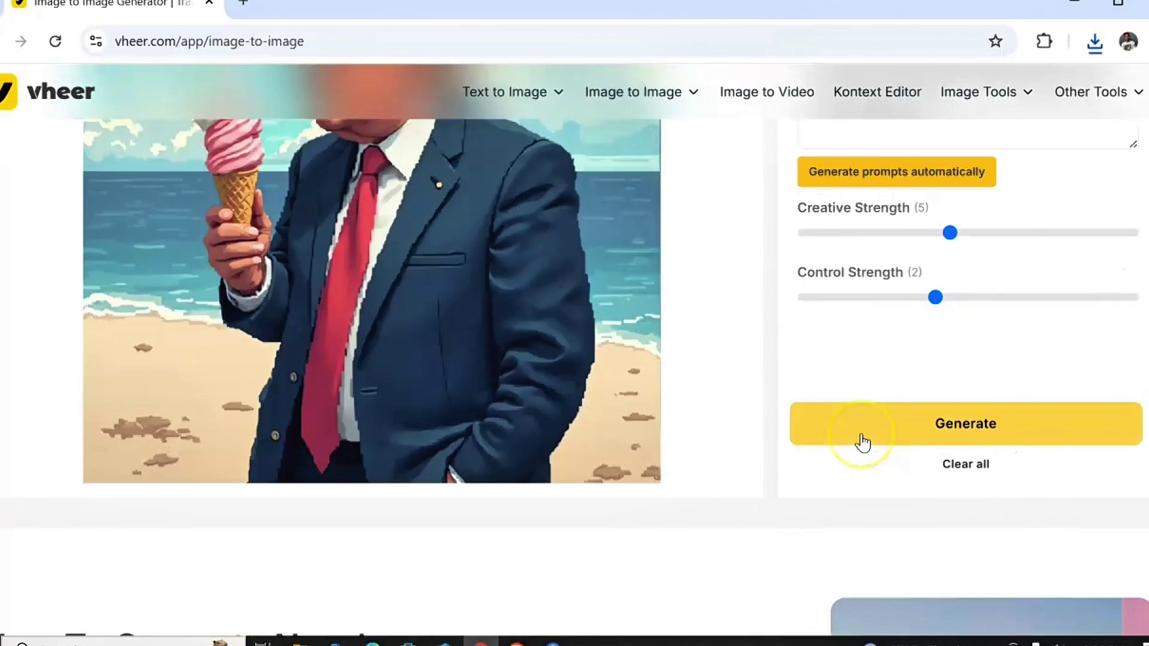
left_click(862, 422)
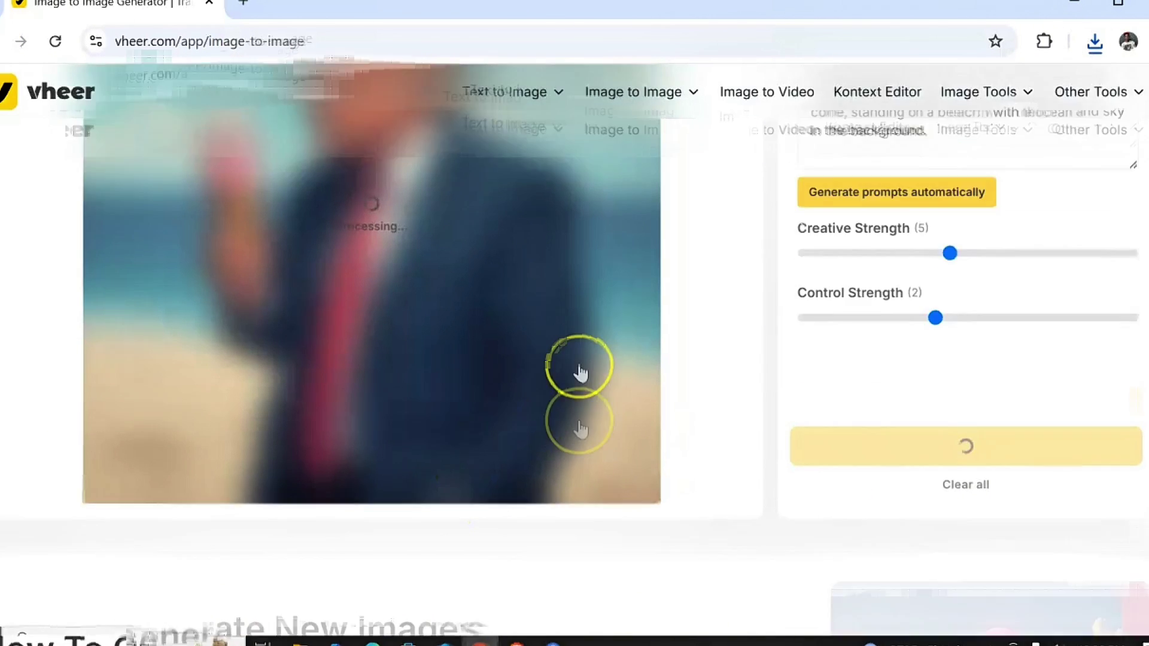
scroll(578, 372, "up", 5)
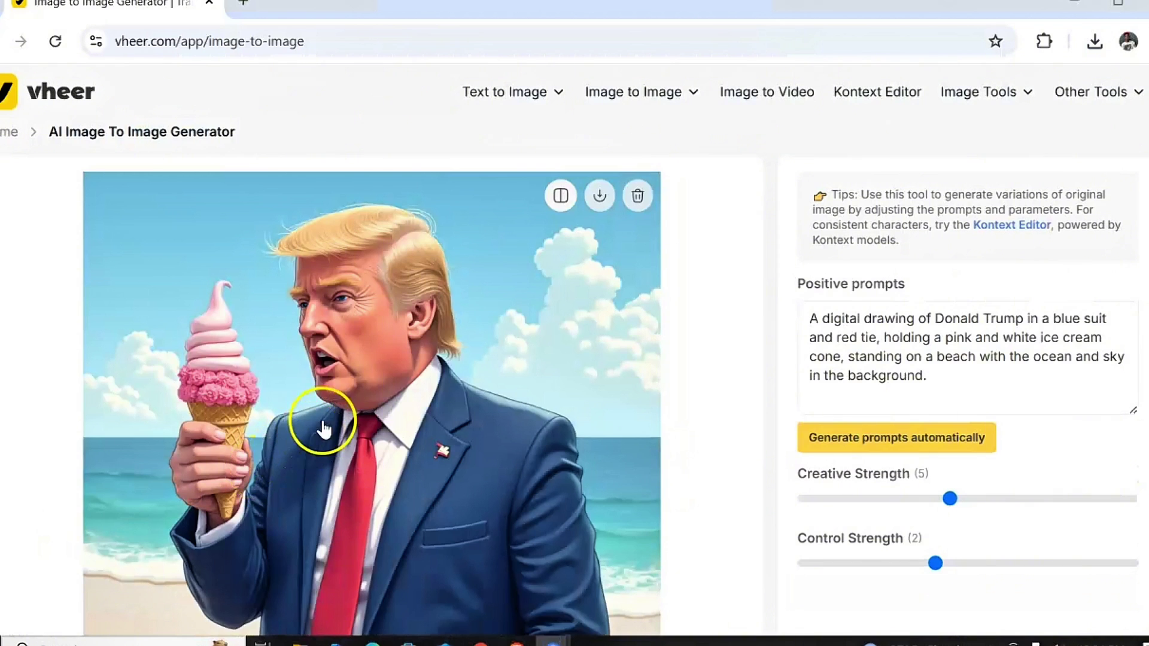
scroll(324, 418, "down", 3)
scroll(323, 405, "up", 2)
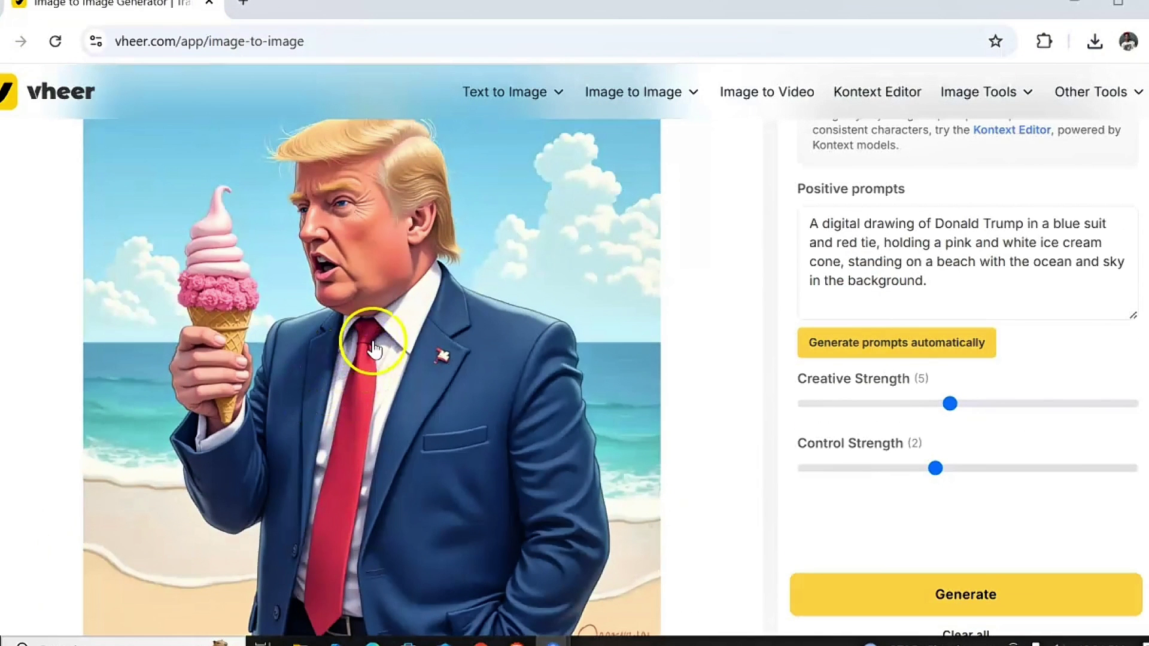
scroll(375, 341, "up", 2)
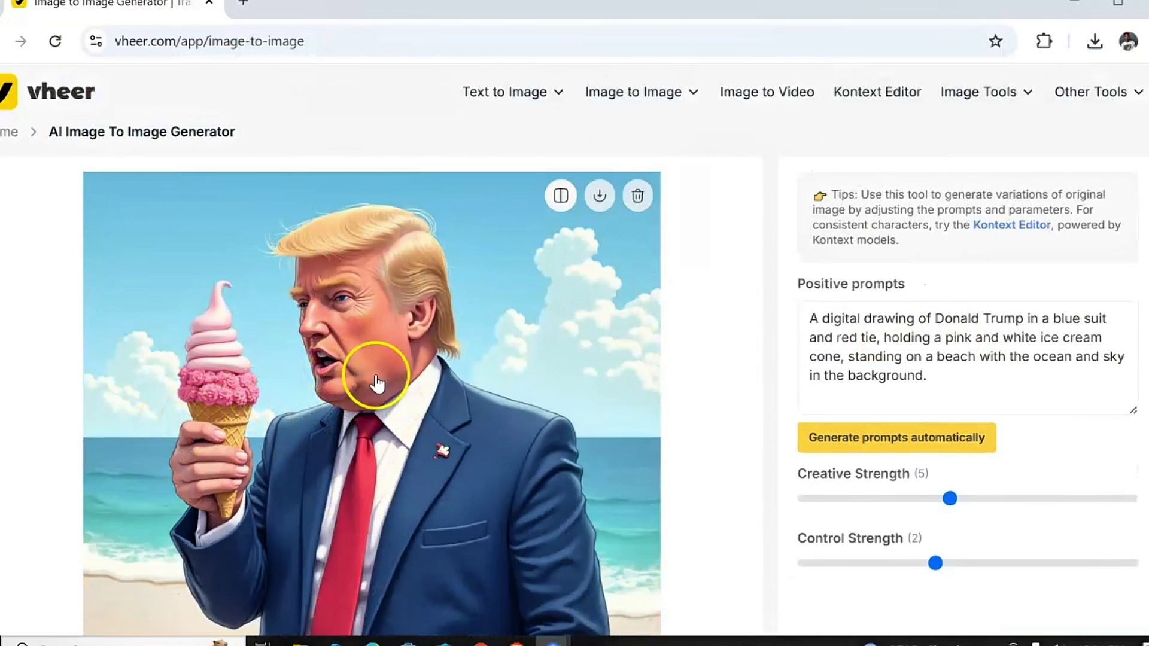
Step: Download the generated beach image variation as a PNG and dismiss the list of recent downloads
left_click(601, 194)
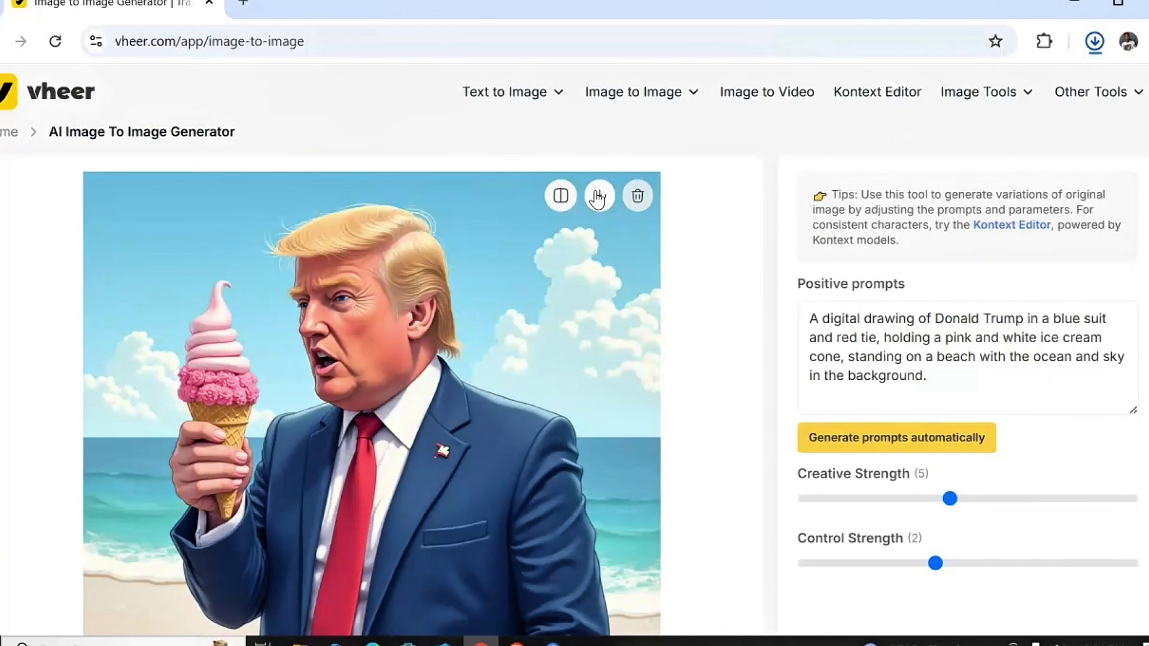
left_click(426, 345)
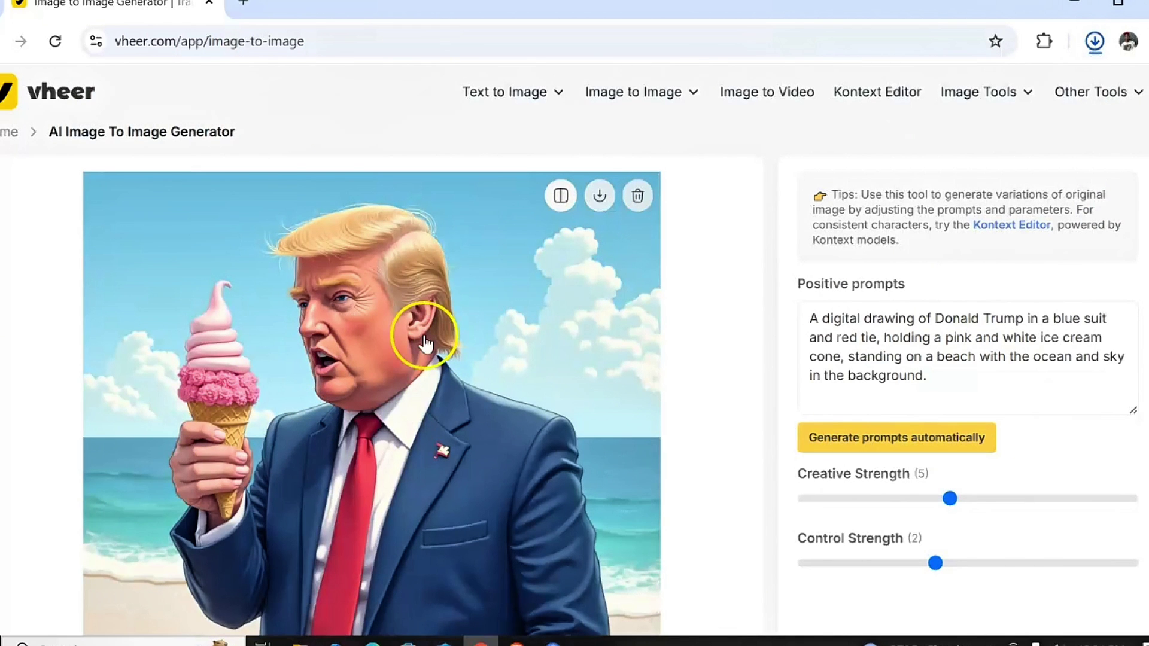
scroll(426, 344, "down", 5)
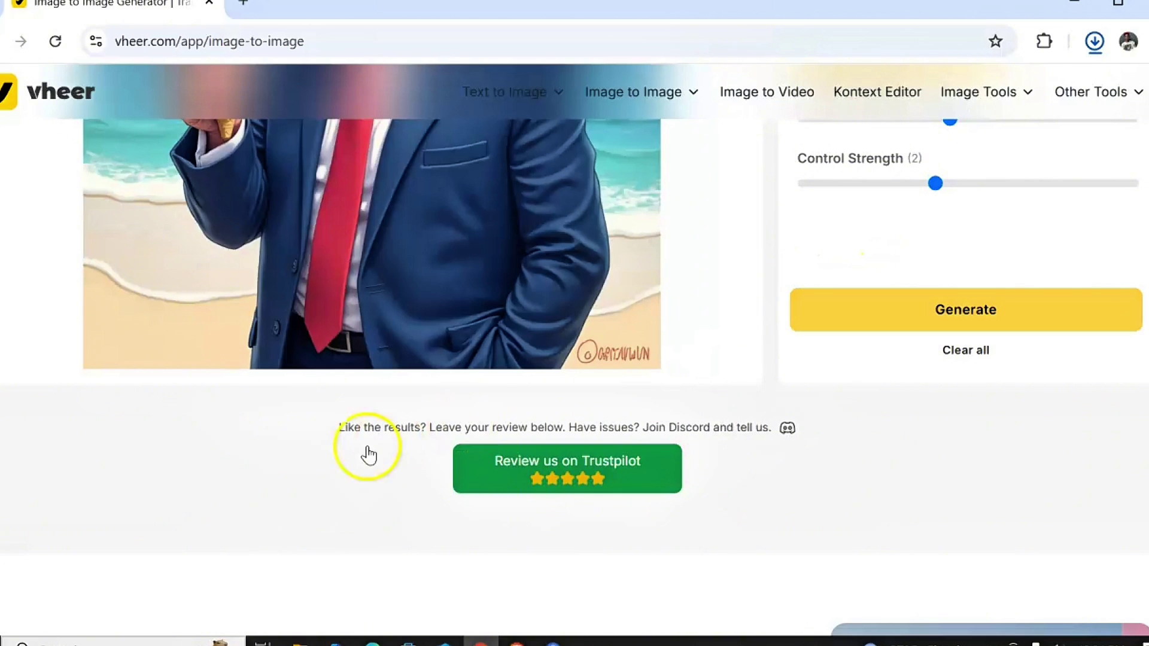
scroll(1051, 377, "up", 3)
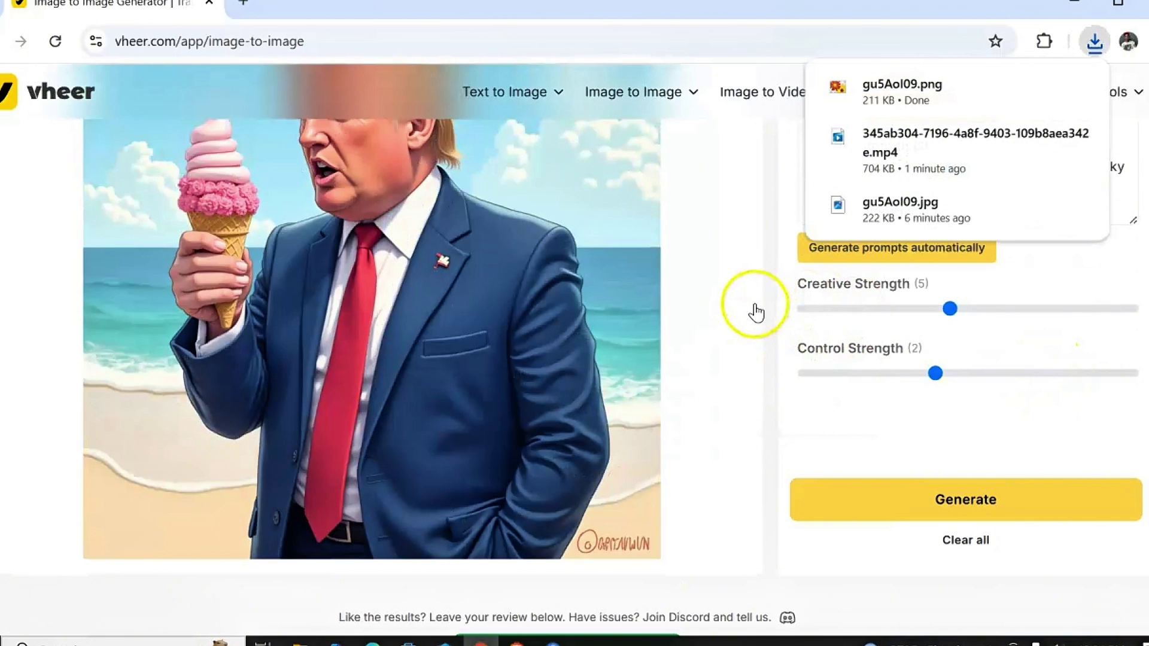
left_click(726, 240)
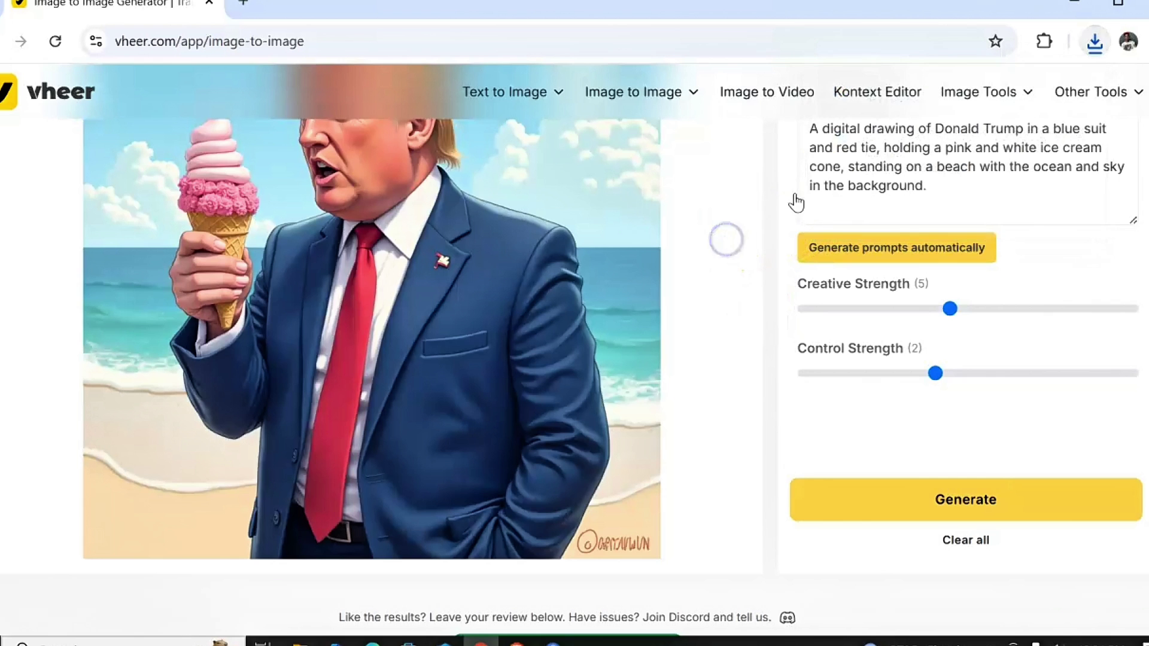
Step: Review the generated variation once more and return to the Vheer home page
scroll(796, 204, "up", 2)
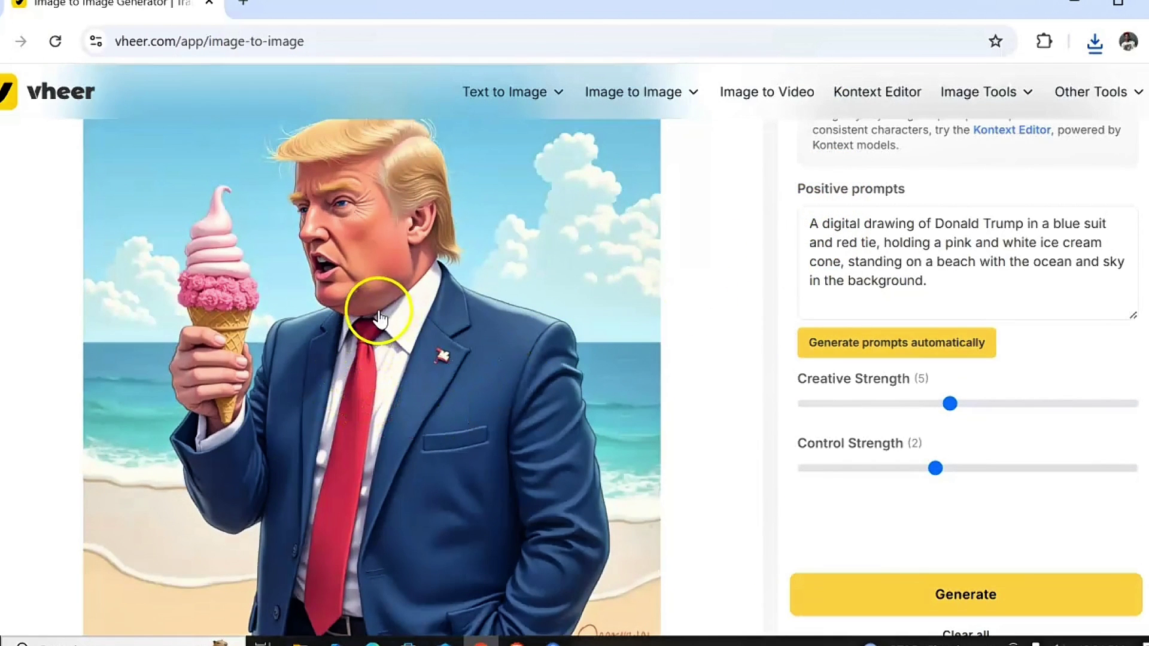
scroll(379, 317, "up", 2)
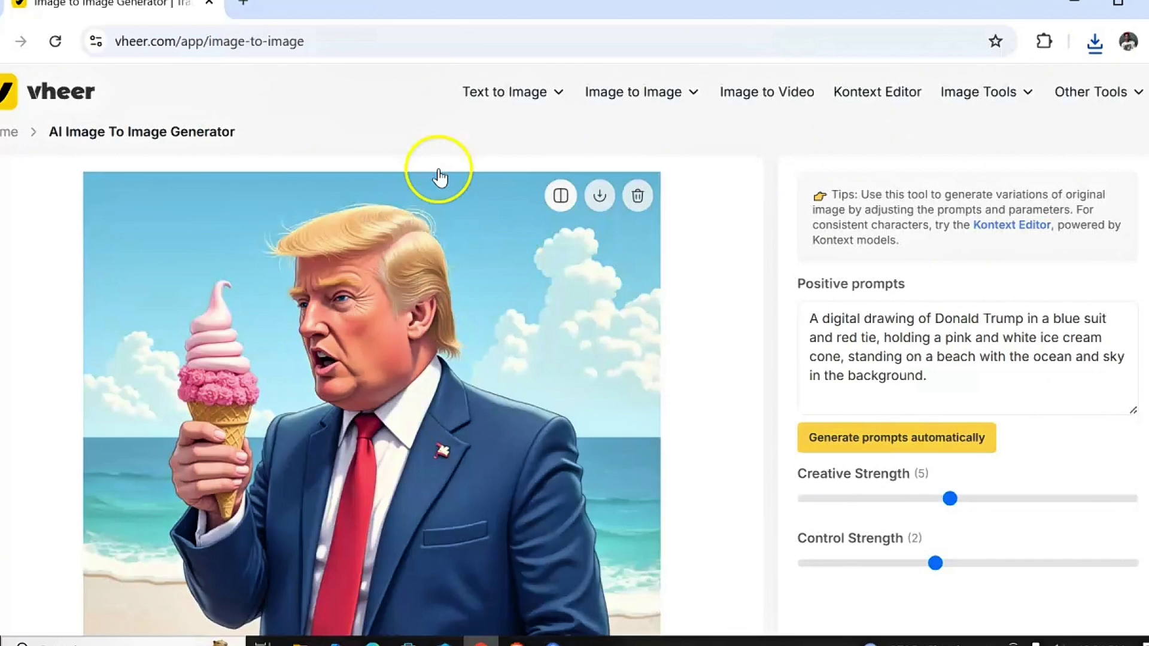
scroll(164, 571, "down", 5)
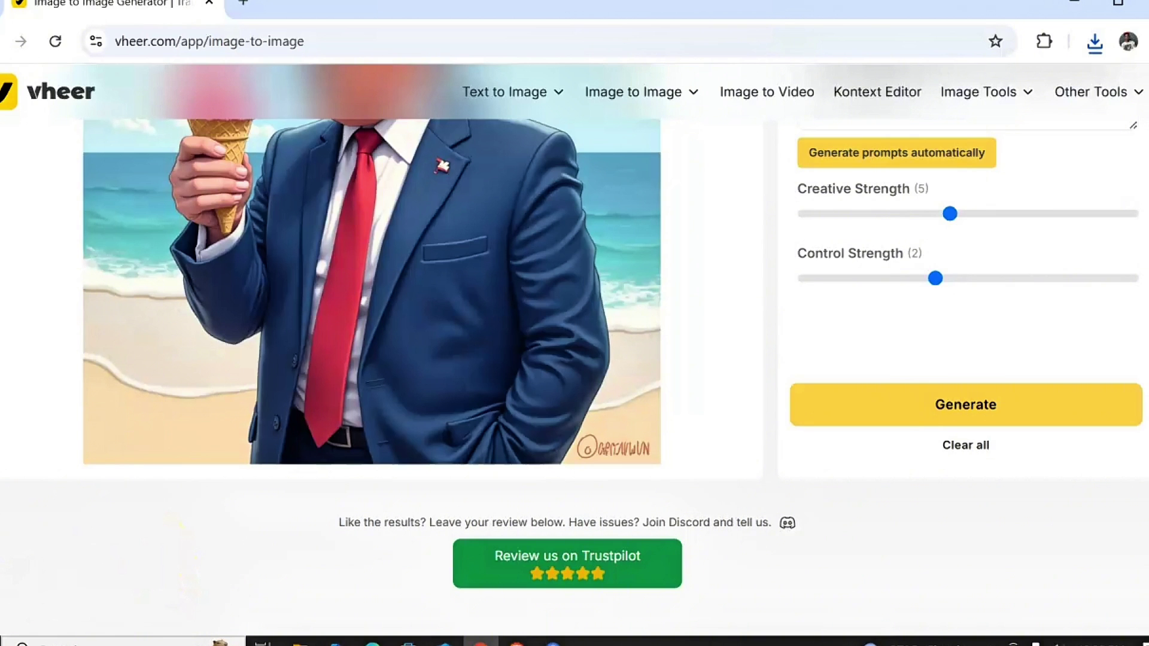
left_click(10, 92)
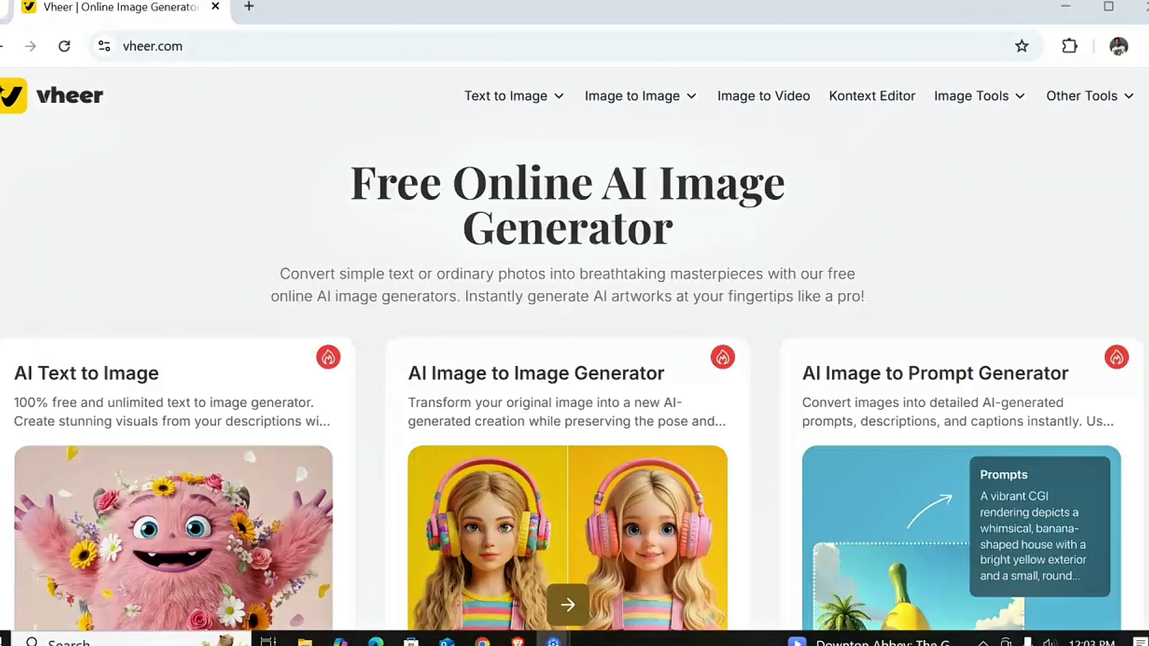